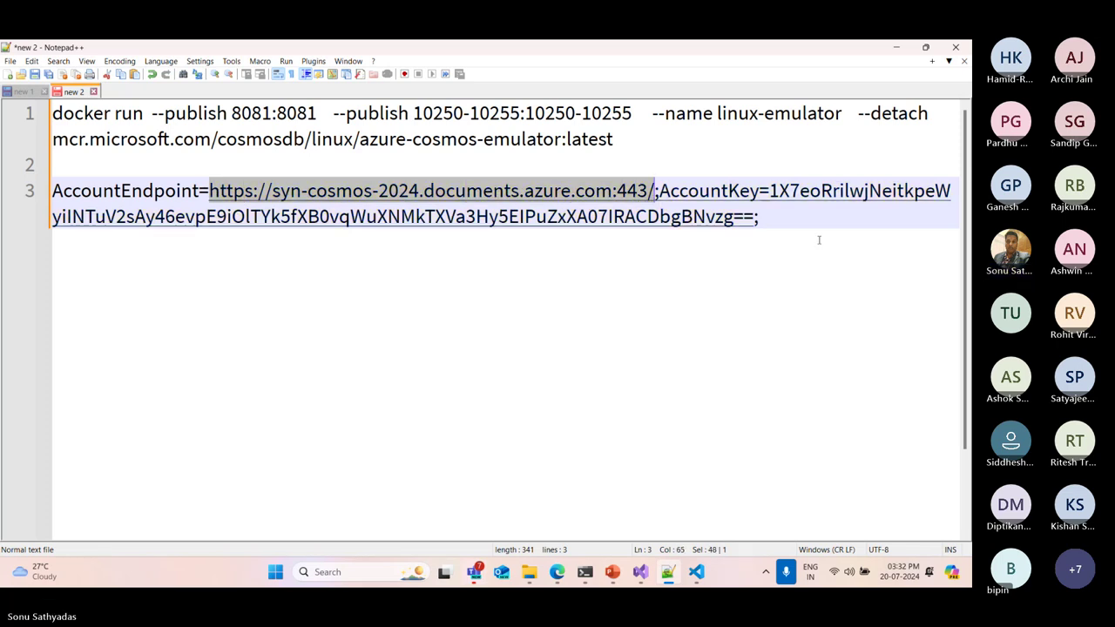
{"action": "type", "text": "https://localhost:8081/\";"}
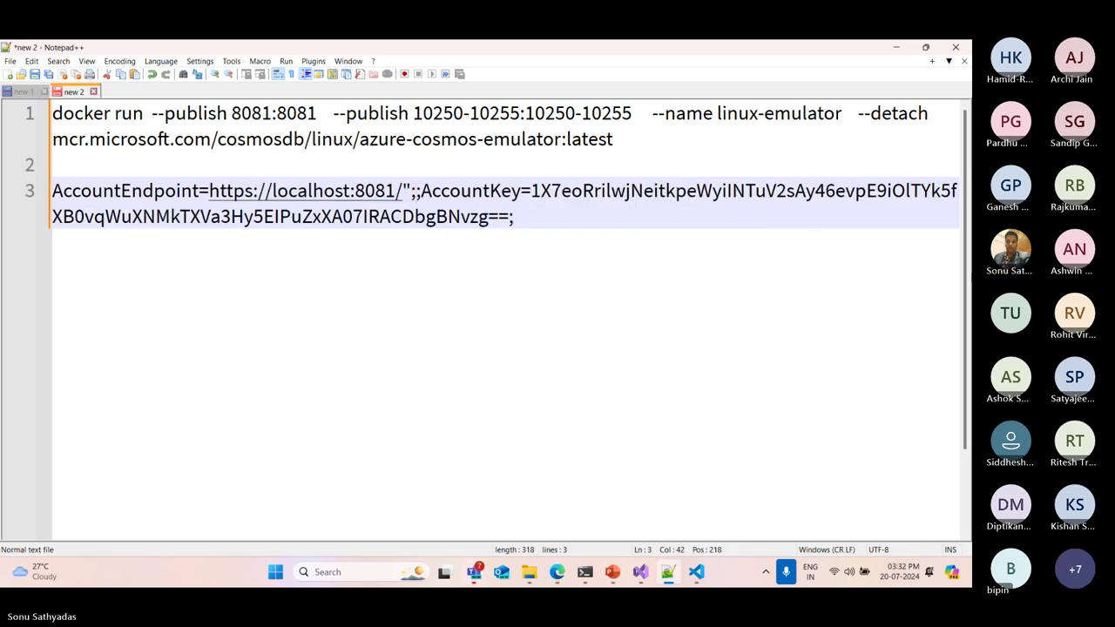
{"action": "key", "text": "BackSpace"}
{"action": "key", "text": "BackSpace"}
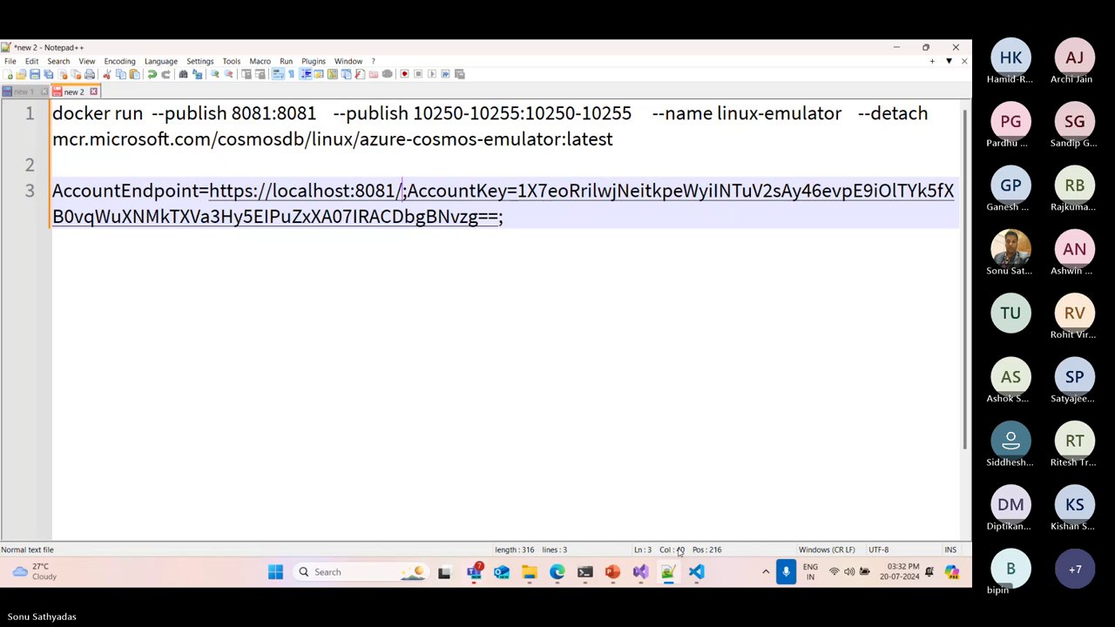
Step: Replace the AccountKey value with the emulator's default key copied from the "Enable offline development" slide in PowerPoint, without the trailing quotation mark
{"action": "left_click", "coordinate": [612, 572]}
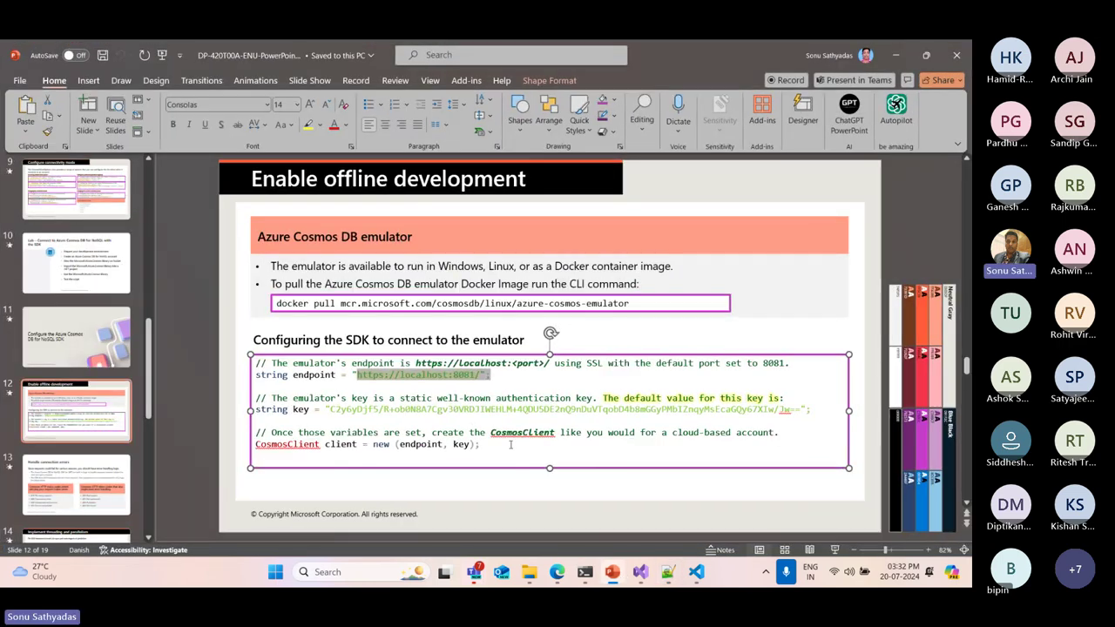
{"action": "left_click_drag", "start_coordinate": [331, 410], "coordinate": [810, 409]}
{"action": "key", "text": "ctrl+c"}
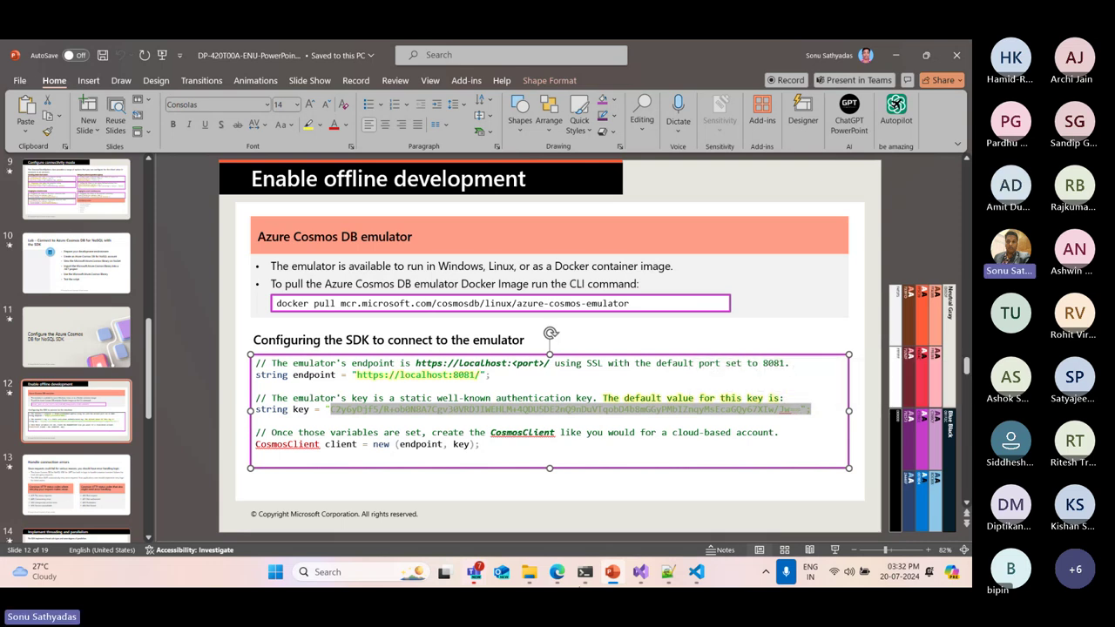
{"action": "left_click", "coordinate": [668, 572]}
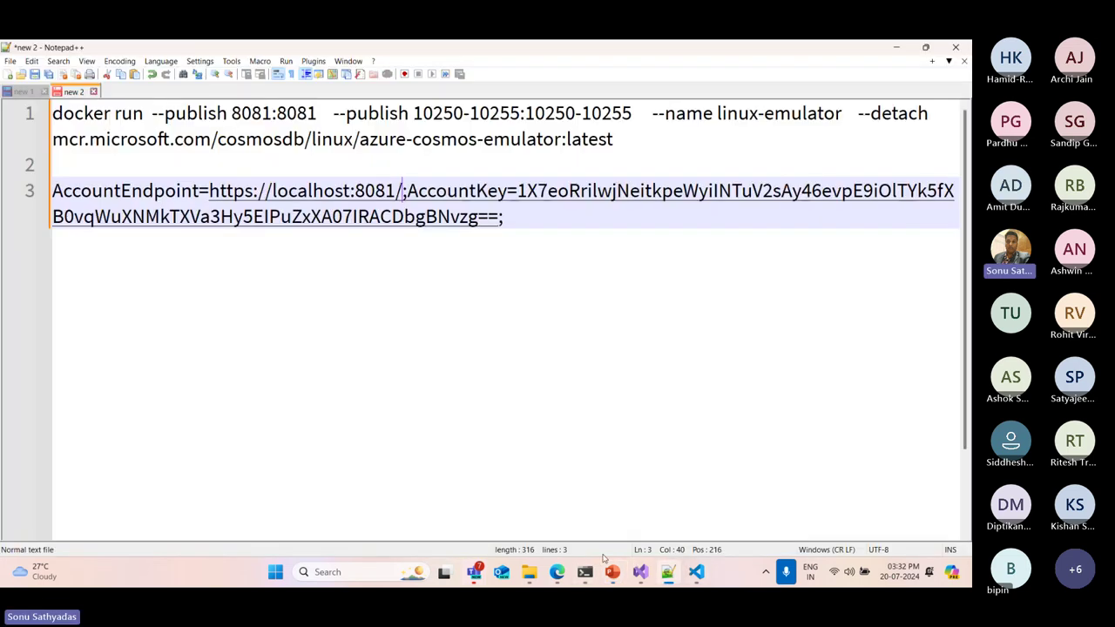
{"action": "left_click_drag", "start_coordinate": [504, 217], "coordinate": [518, 191]}
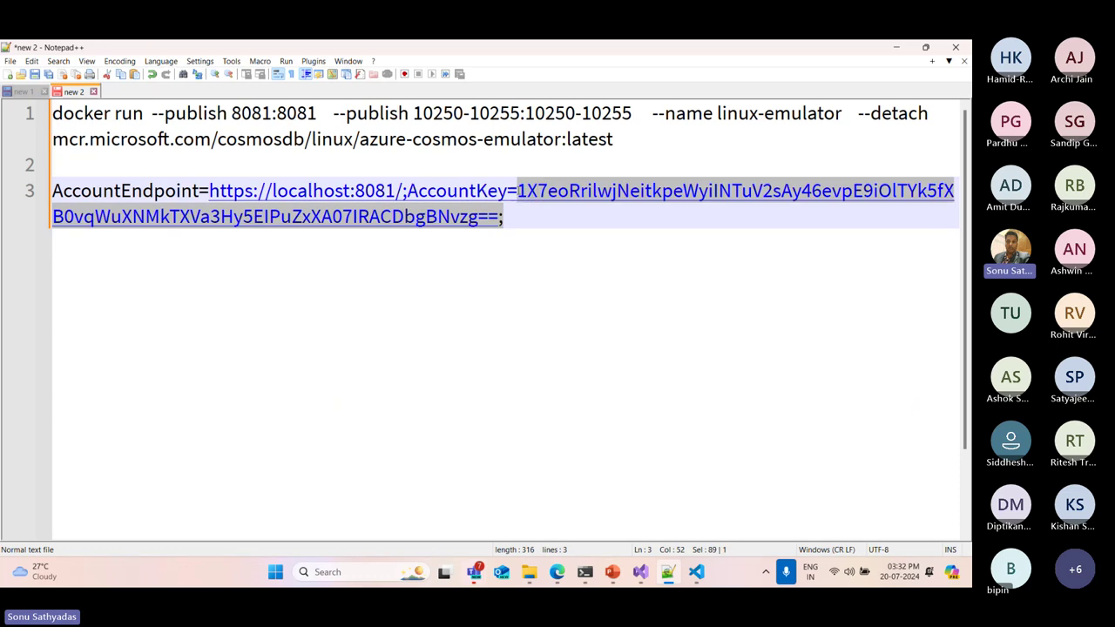
{"action": "key", "text": "ctrl+v"}
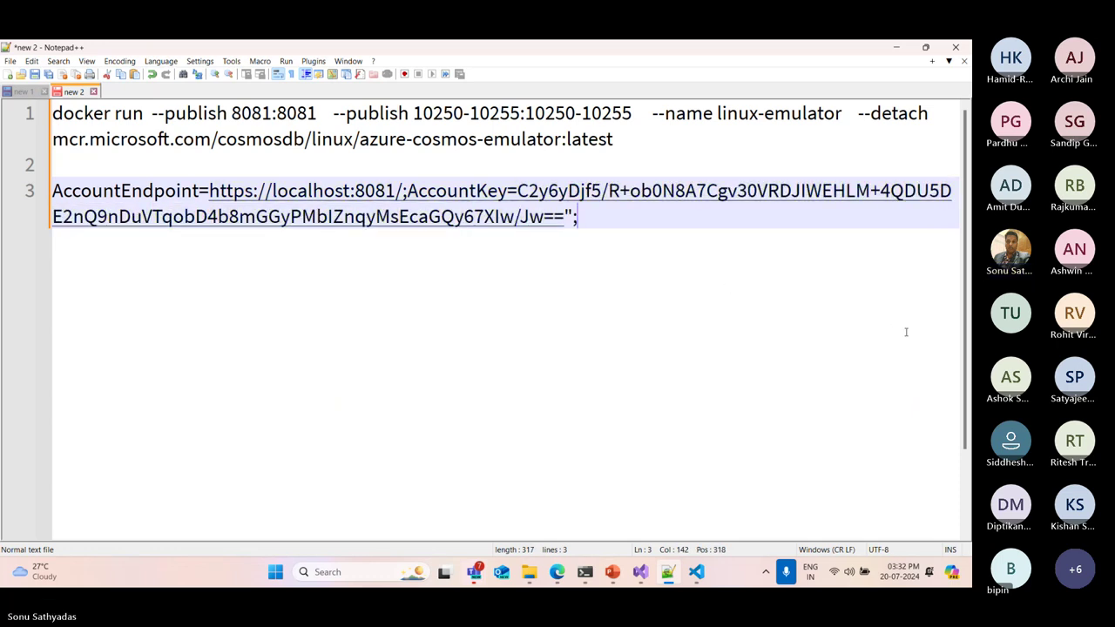
{"action": "key", "text": "BackSpace"}
Step: End the emulator connection string with a semicolon and select the whole string for copying
{"action": "left_click_drag", "start_coordinate": [604, 222], "coordinate": [4, 196]}
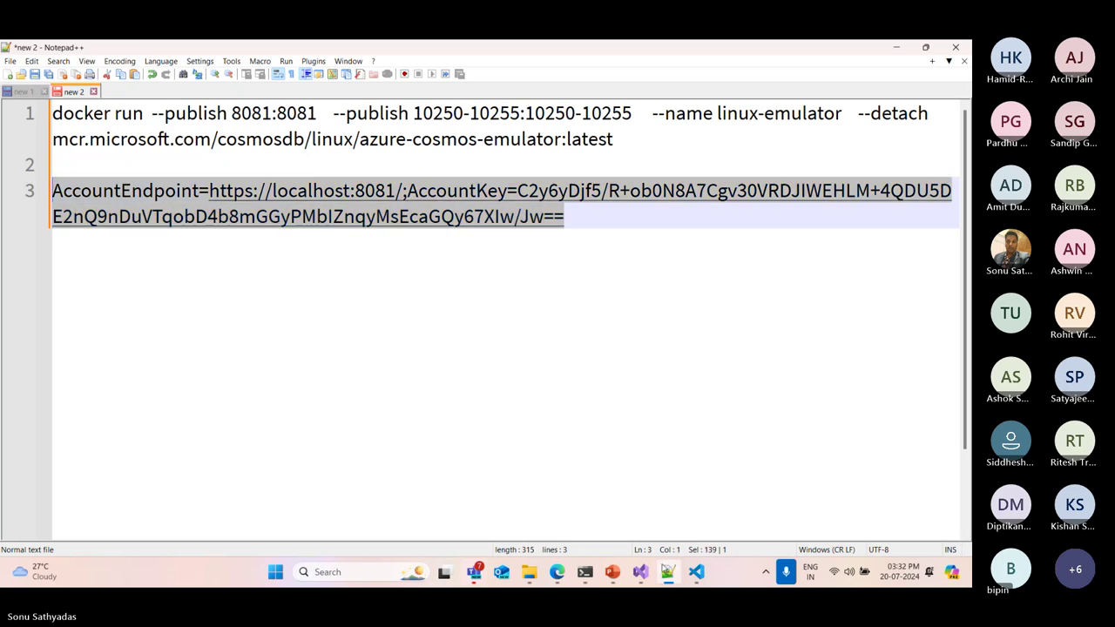
{"action": "left_click", "coordinate": [643, 572]}
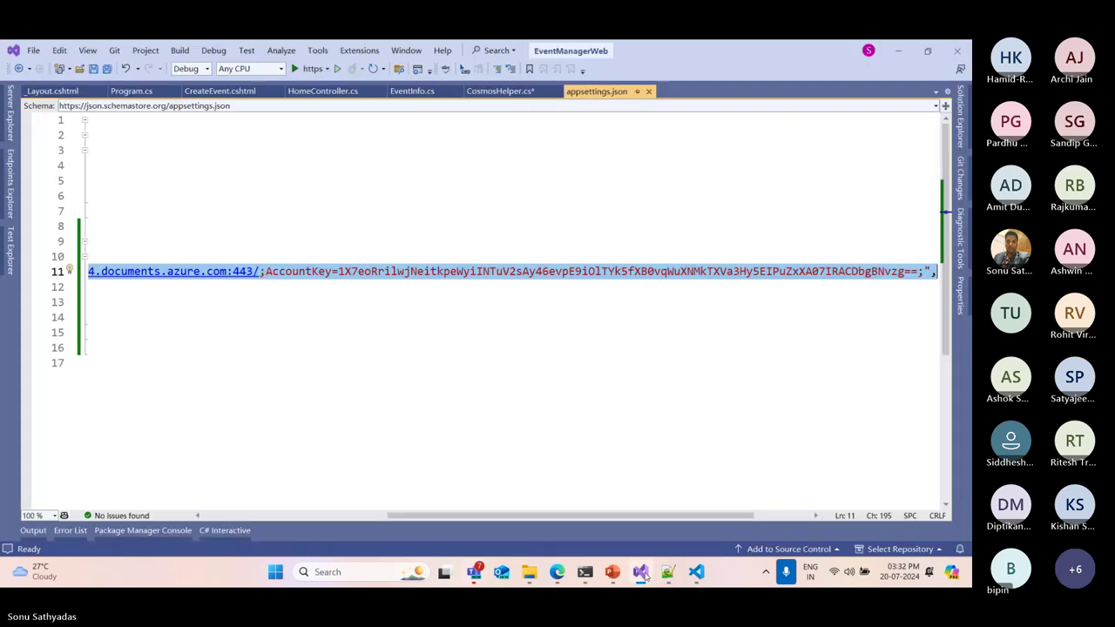
{"action": "left_click", "coordinate": [668, 573]}
{"action": "left_click", "coordinate": [598, 220]}
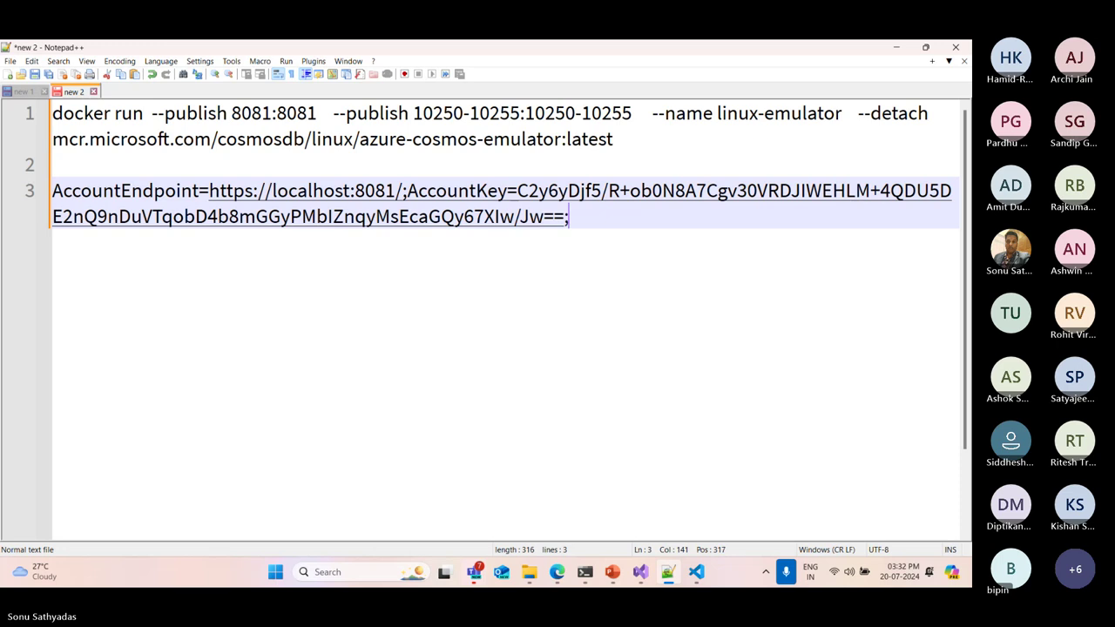
{"action": "left_click_drag", "start_coordinate": [598, 218], "coordinate": [3, 190]}
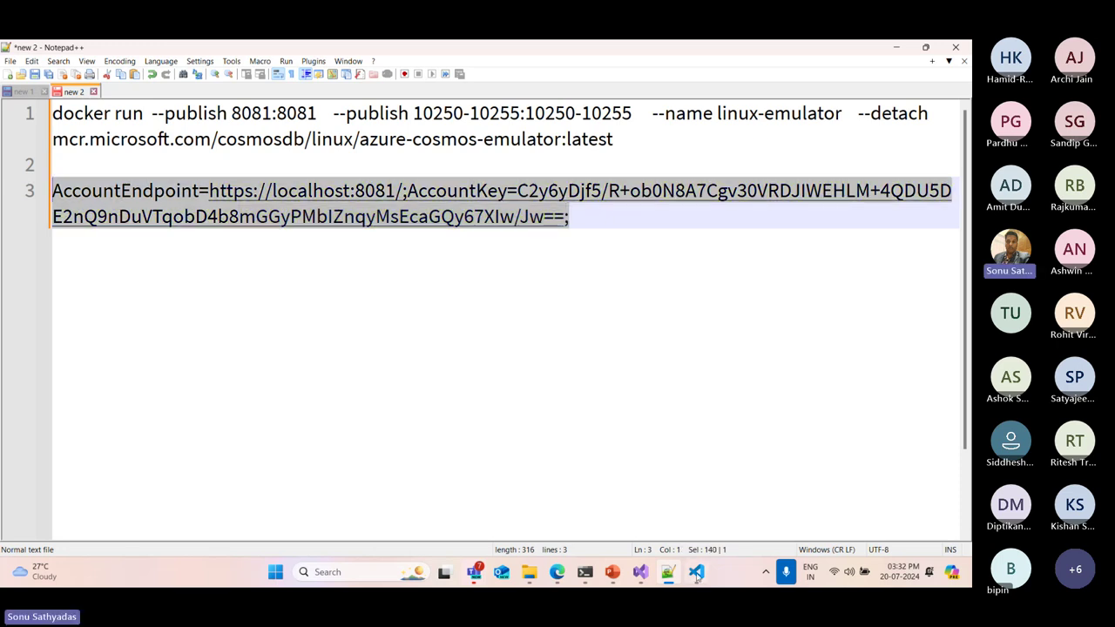
Step: In Visual Studio Code, paste the emulator connection string as the database account's connection string and attach the account
{"action": "left_click", "coordinate": [696, 572]}
{"action": "key", "text": "ctrl+v"}
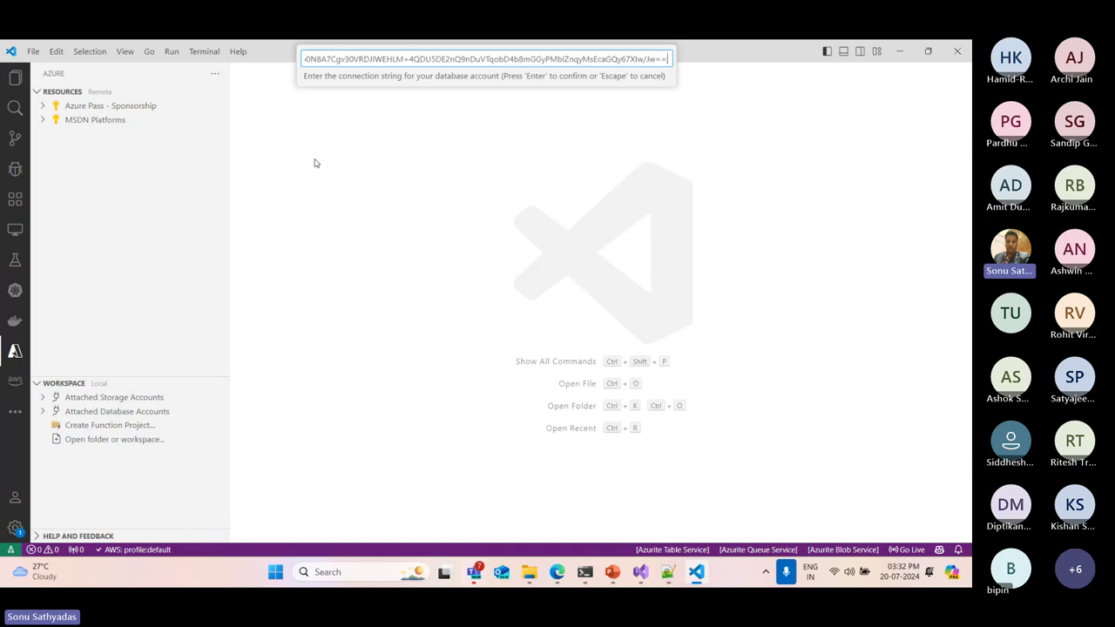
{"action": "key", "text": "Return"}
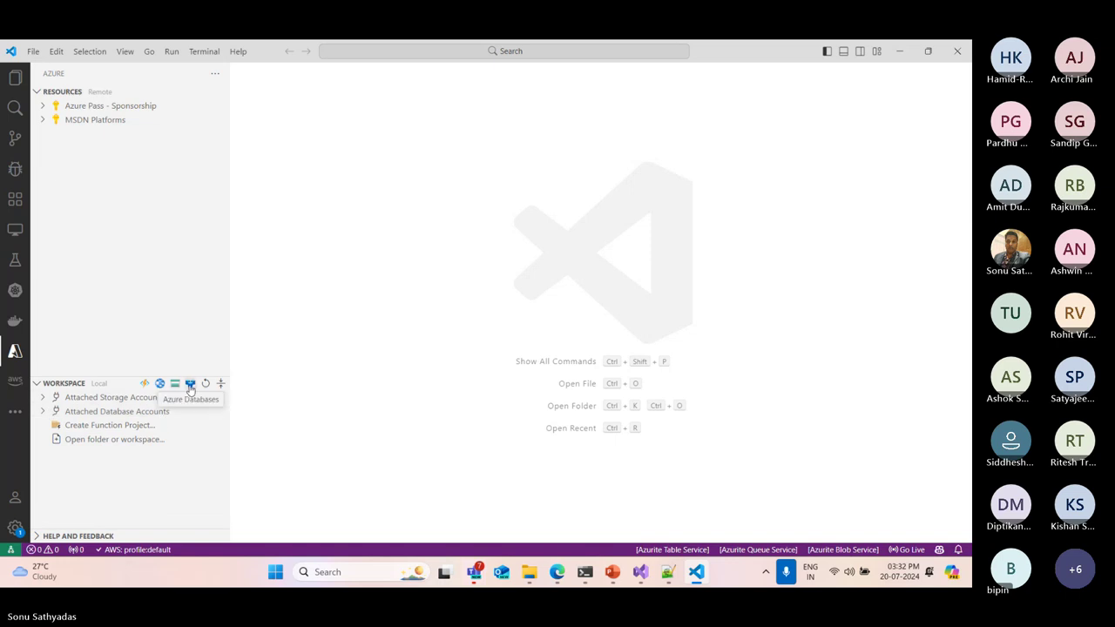
Step: Expand the attached database accounts and inspect the localhost:8081 (SQL) account
{"action": "left_click", "coordinate": [190, 385]}
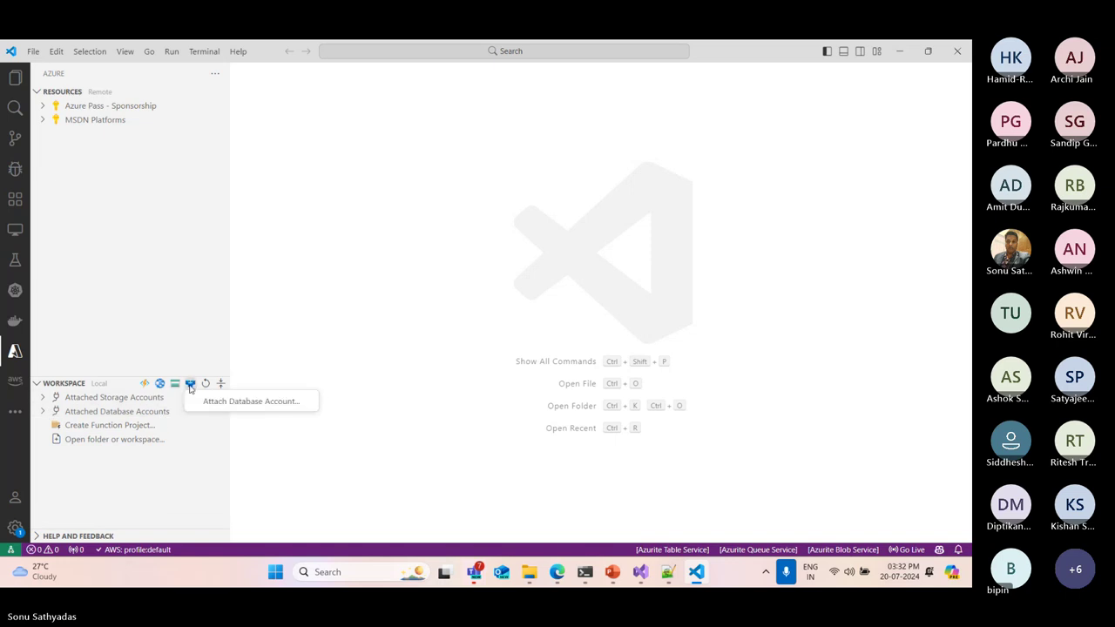
{"action": "left_click", "coordinate": [533, 382]}
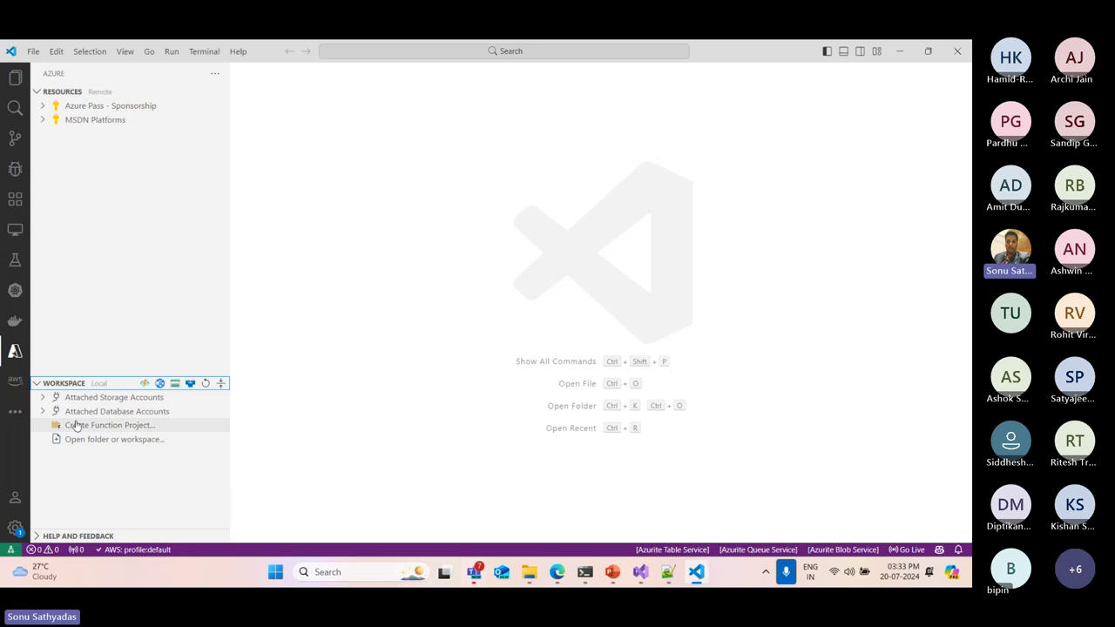
{"action": "left_click", "coordinate": [44, 413]}
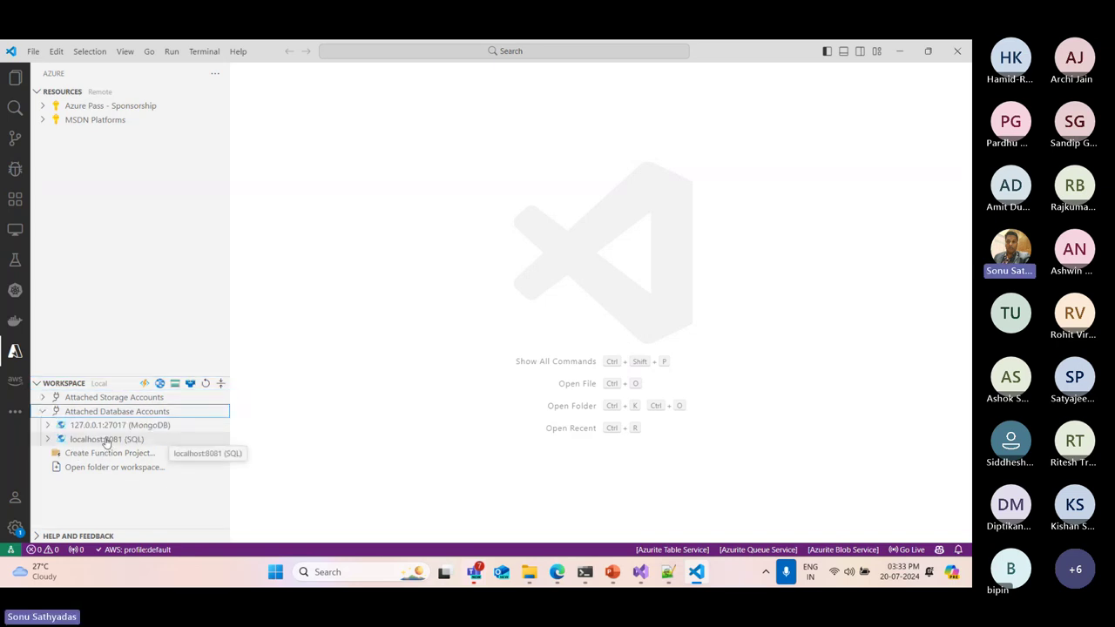
{"action": "left_click", "coordinate": [48, 440]}
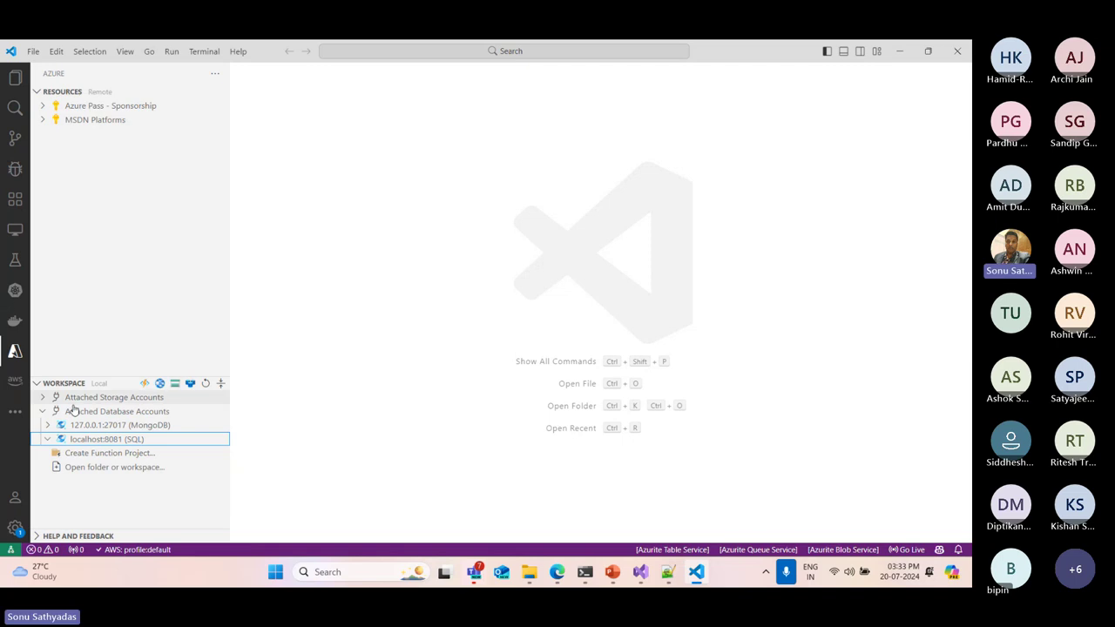
{"action": "left_click", "coordinate": [87, 441]}
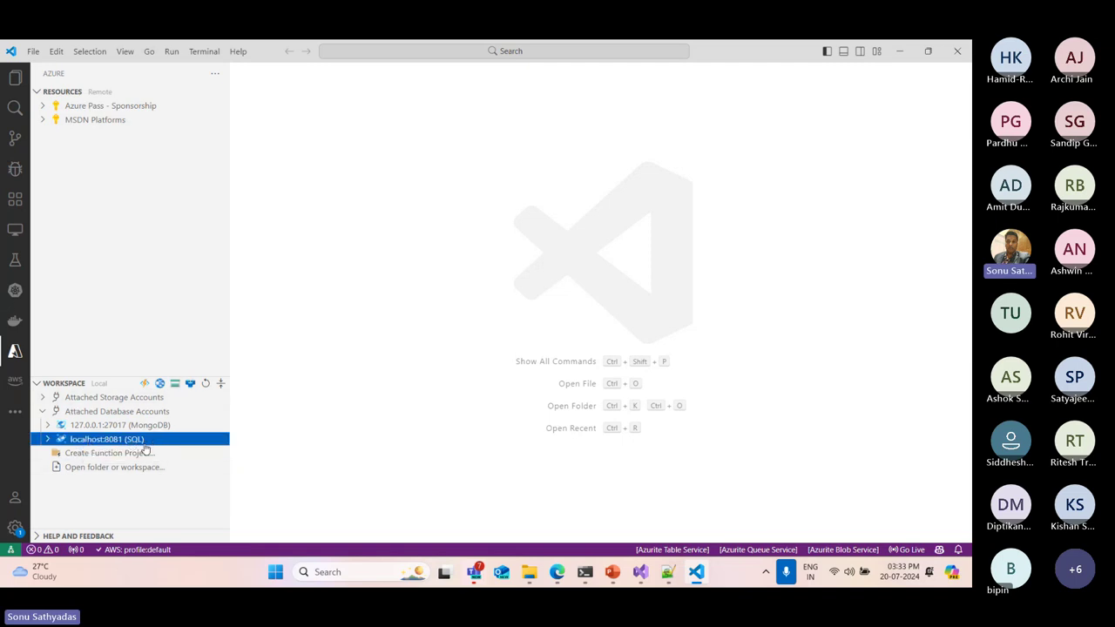
Step: Copy the emulator connection string from Notepad++ and replace the Cosmos ConnectionString value in appsettings.json with it in Visual Studio
{"action": "left_click", "coordinate": [670, 578]}
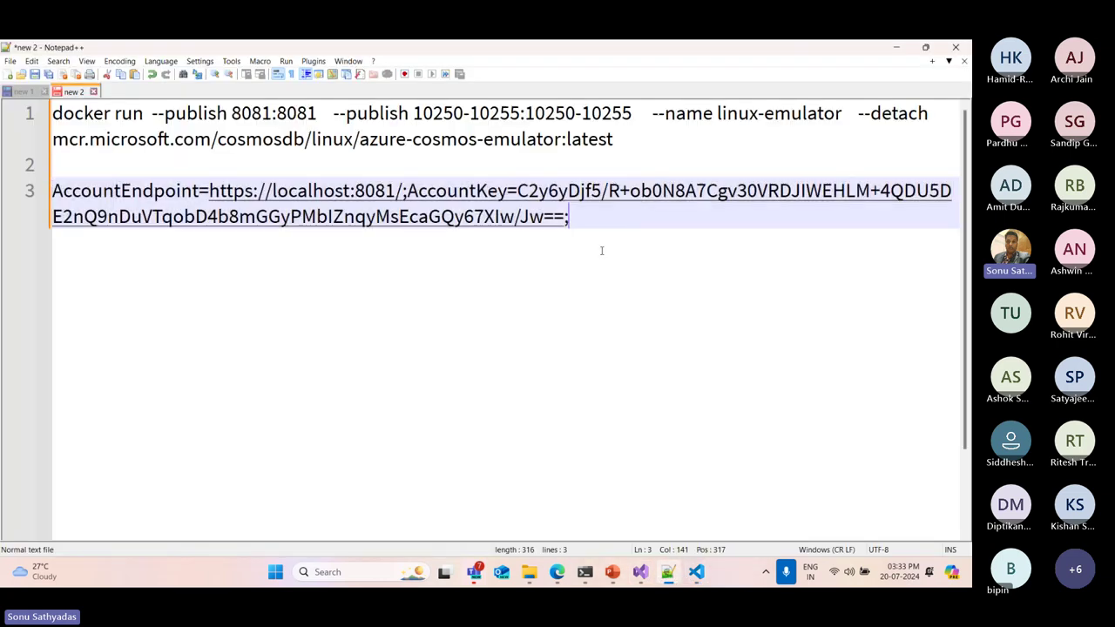
{"action": "left_click_drag", "start_coordinate": [601, 249], "coordinate": [9, 195]}
{"action": "key", "text": "ctrl+c"}
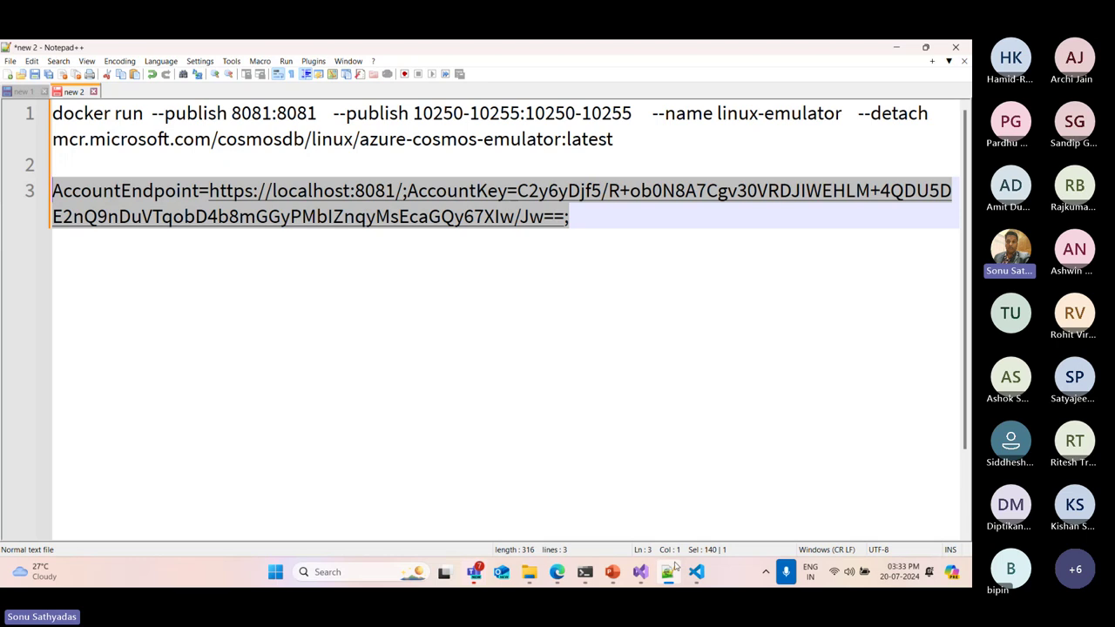
{"action": "left_click", "coordinate": [696, 571]}
{"action": "left_click", "coordinate": [640, 571]}
{"action": "left_click", "coordinate": [351, 314]}
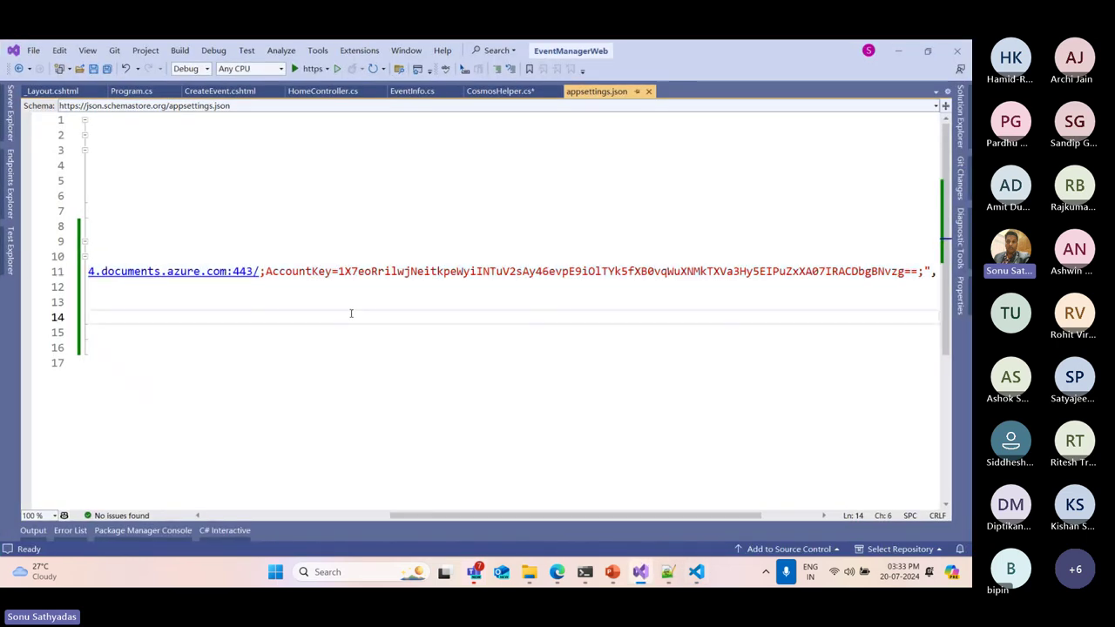
{"action": "left_click_drag", "start_coordinate": [927, 271], "coordinate": [266, 272]}
{"action": "key", "text": "Delete"}
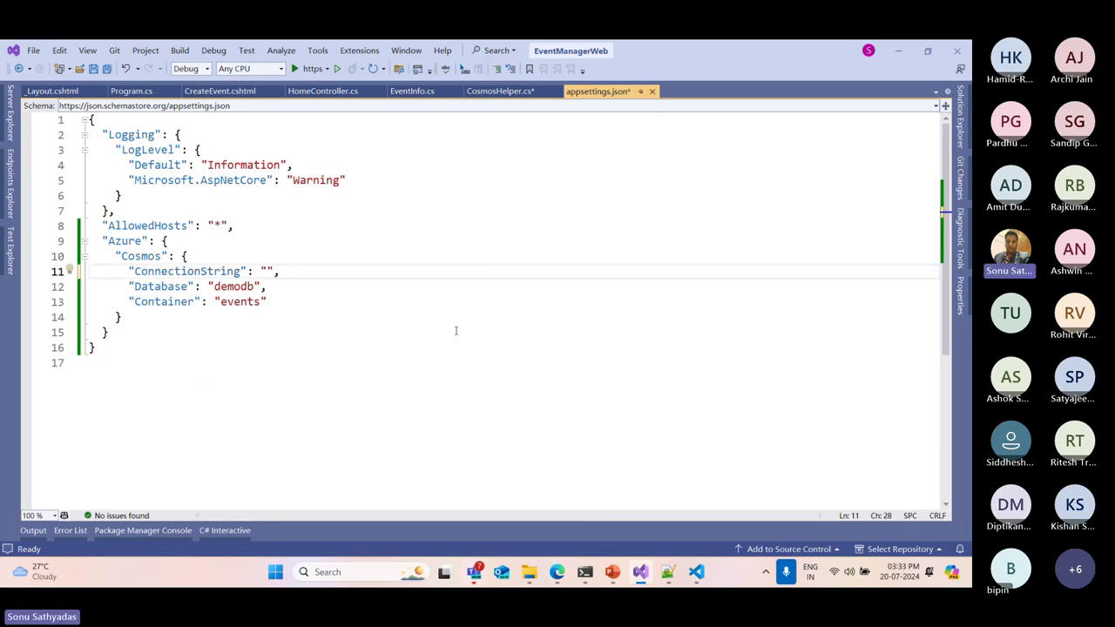
{"action": "key", "text": "ctrl+v"}
{"action": "key", "text": "Home"}
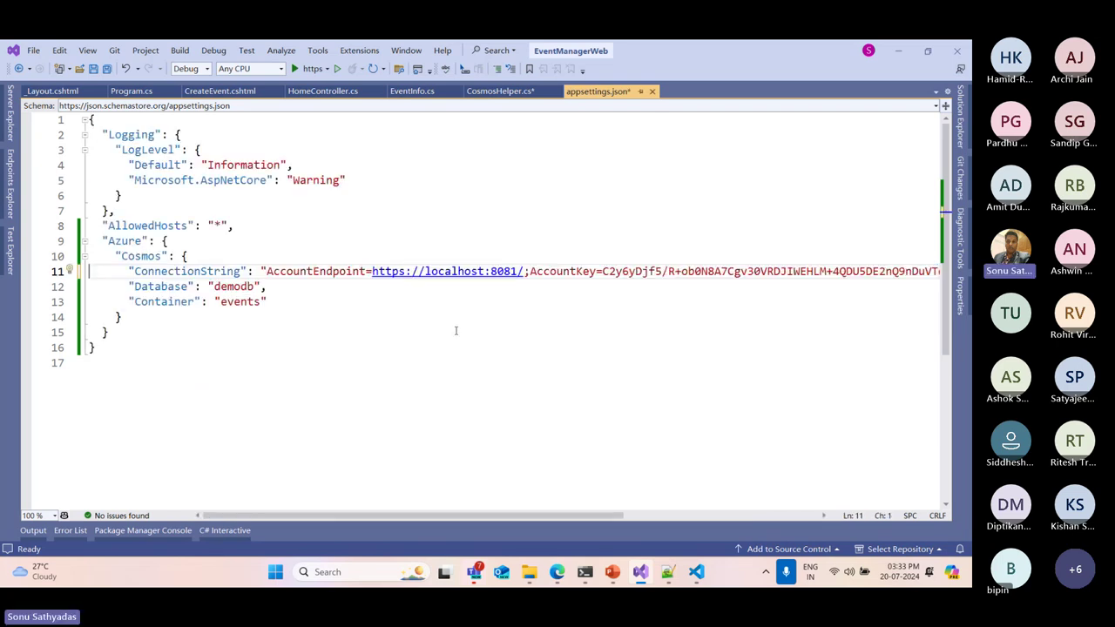
{"action": "left_click_drag", "start_coordinate": [373, 271], "coordinate": [517, 268]}
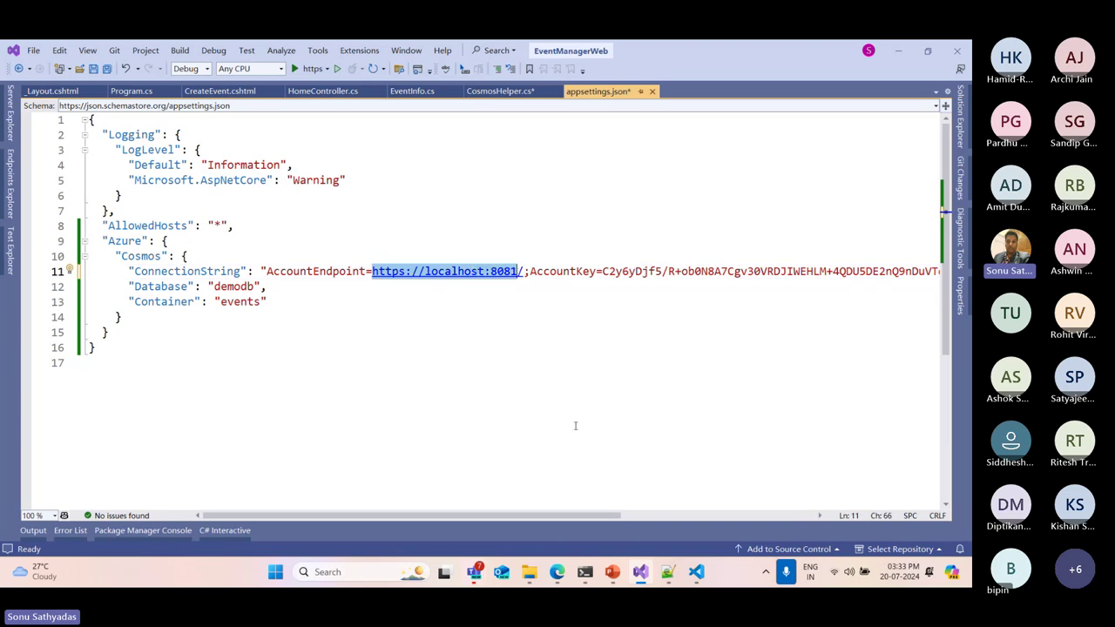
Step: Run the EventManagerWeb project over https and open the New Event page in the maximized browser window
{"action": "left_click", "coordinate": [311, 69]}
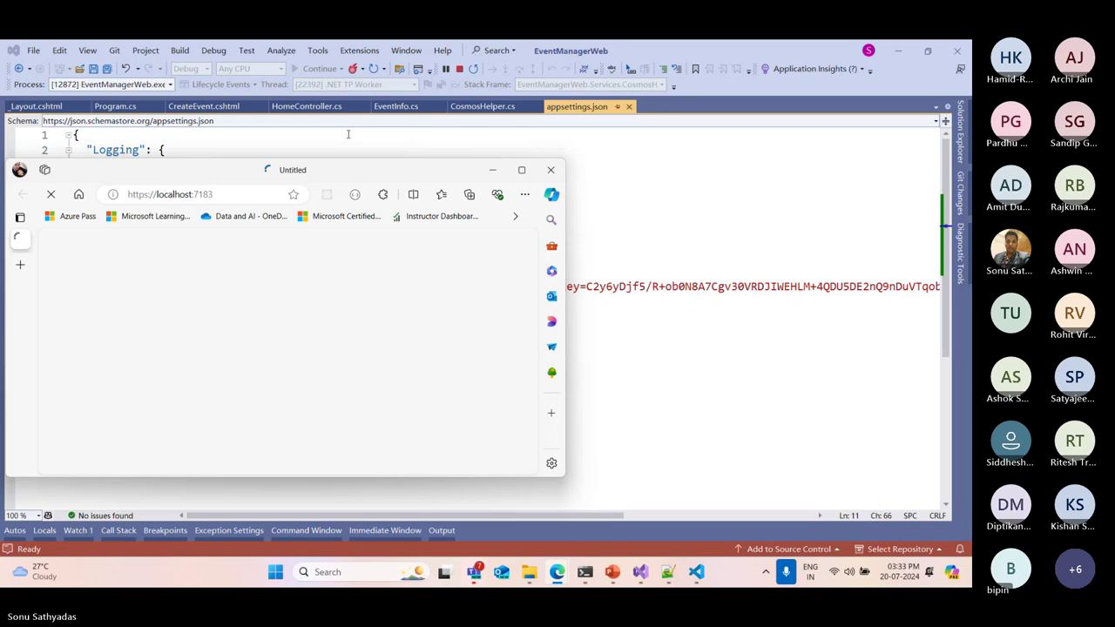
{"action": "double_click", "coordinate": [319, 175]}
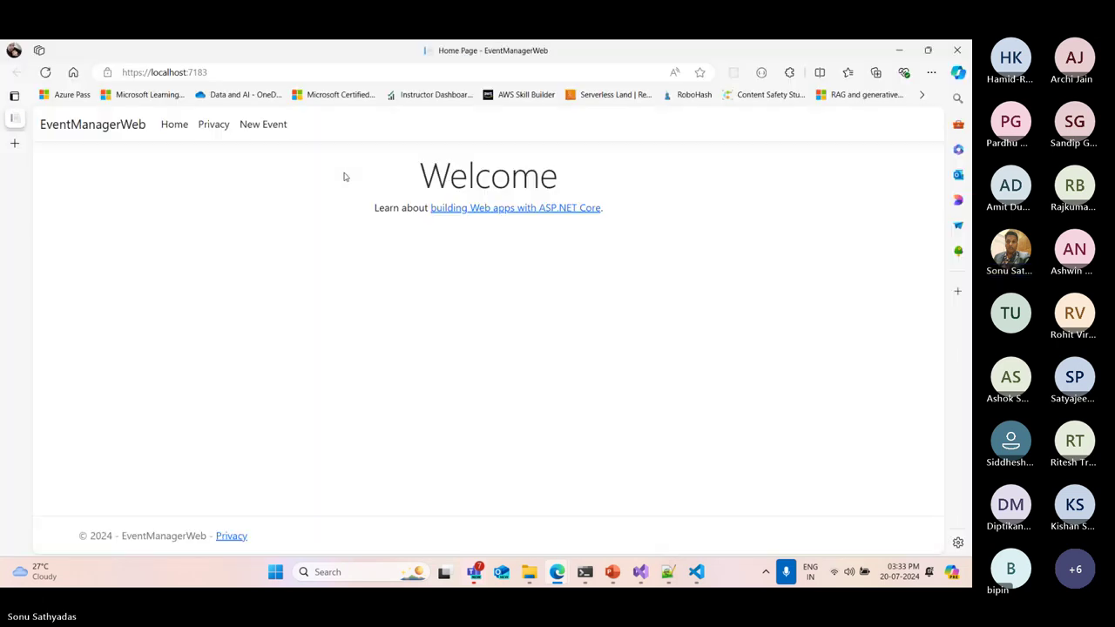
{"action": "left_click", "coordinate": [268, 127]}
{"action": "left_click", "coordinate": [174, 248]}
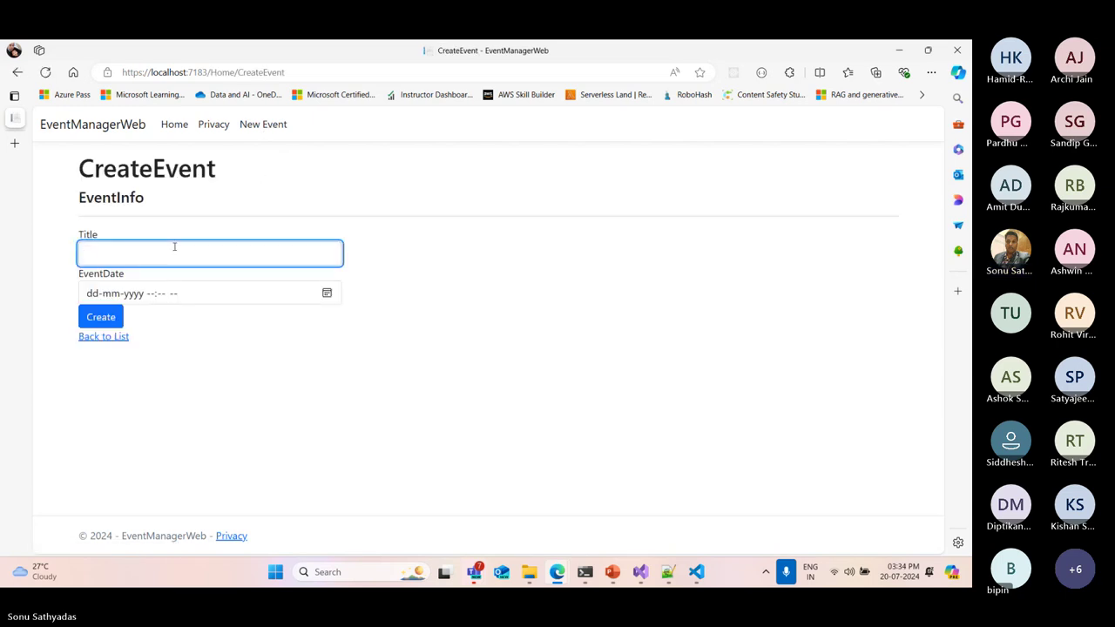
{"action": "type", "text": "test data"}
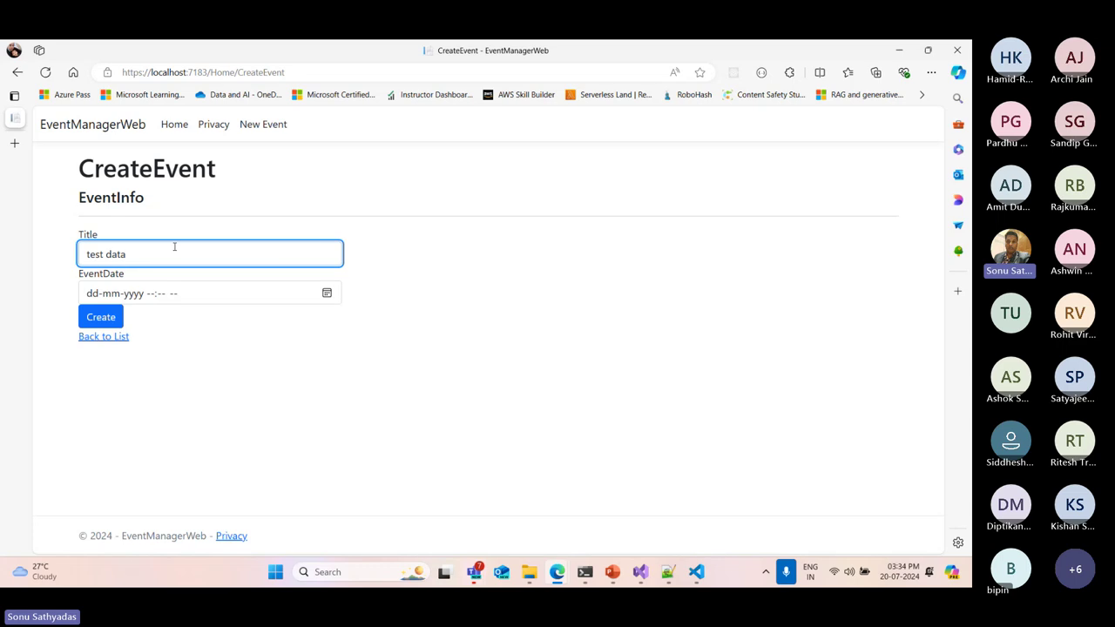
{"action": "left_click", "coordinate": [327, 293]}
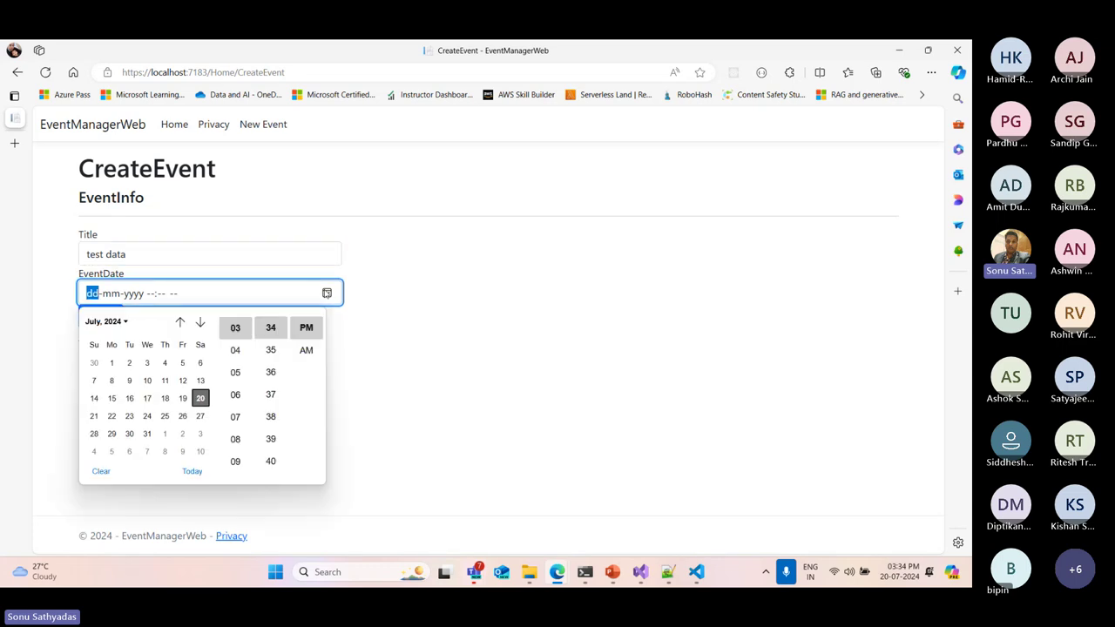
{"action": "left_click", "coordinate": [154, 419]}
{"action": "left_click", "coordinate": [572, 311]}
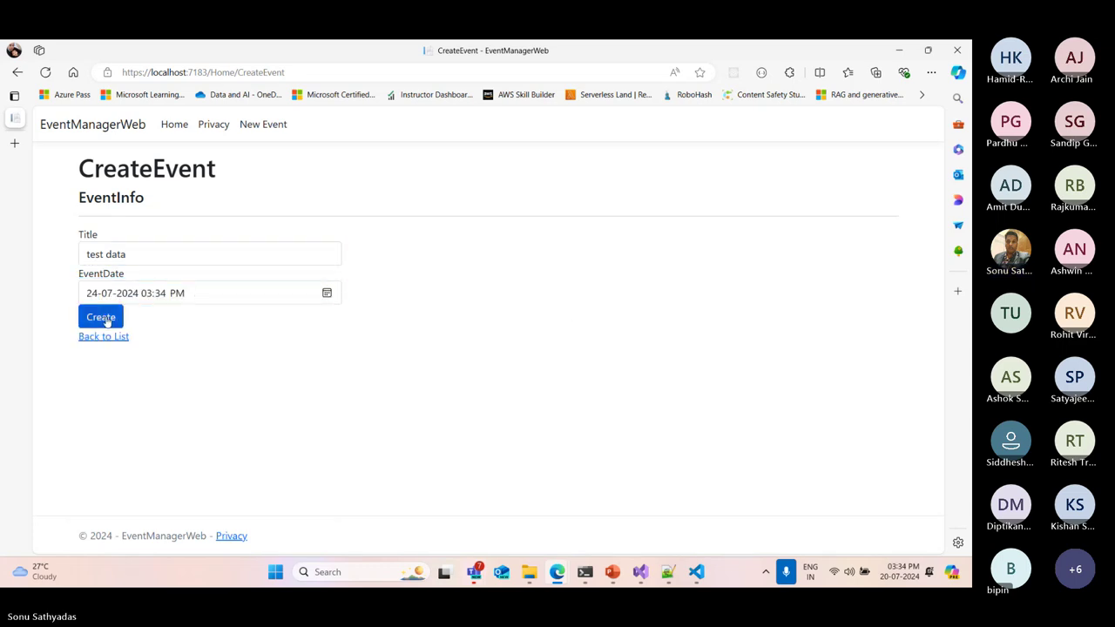
{"action": "left_click", "coordinate": [101, 318]}
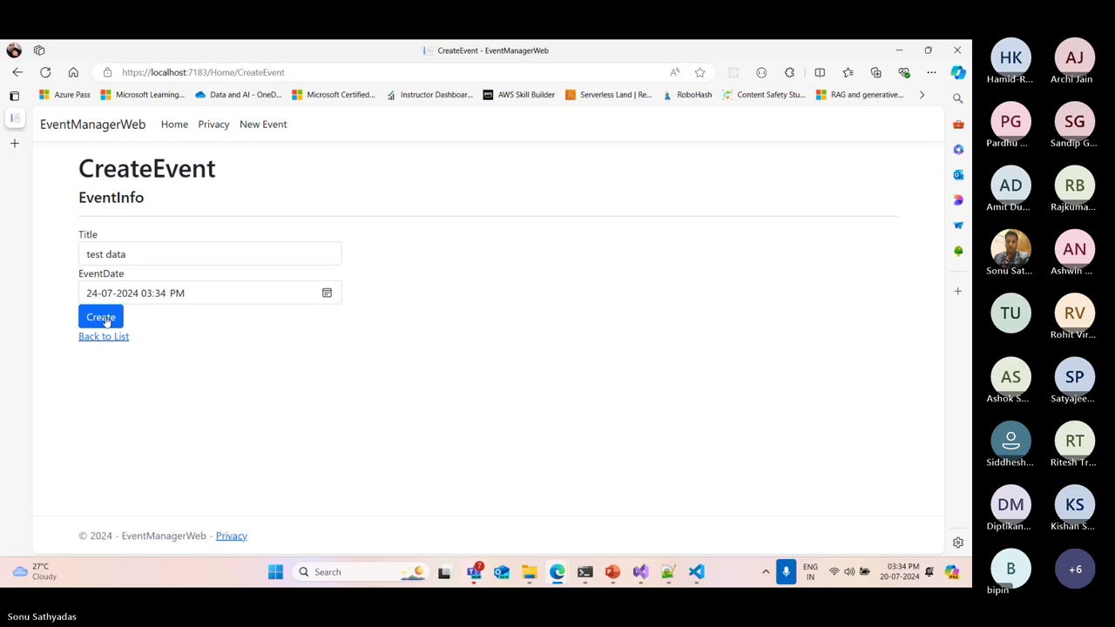
Step: In Visual Studio Code, refresh the localhost:8081 (SQL) account and expand it down to the containers of the demodb database
{"action": "left_click", "coordinate": [697, 572]}
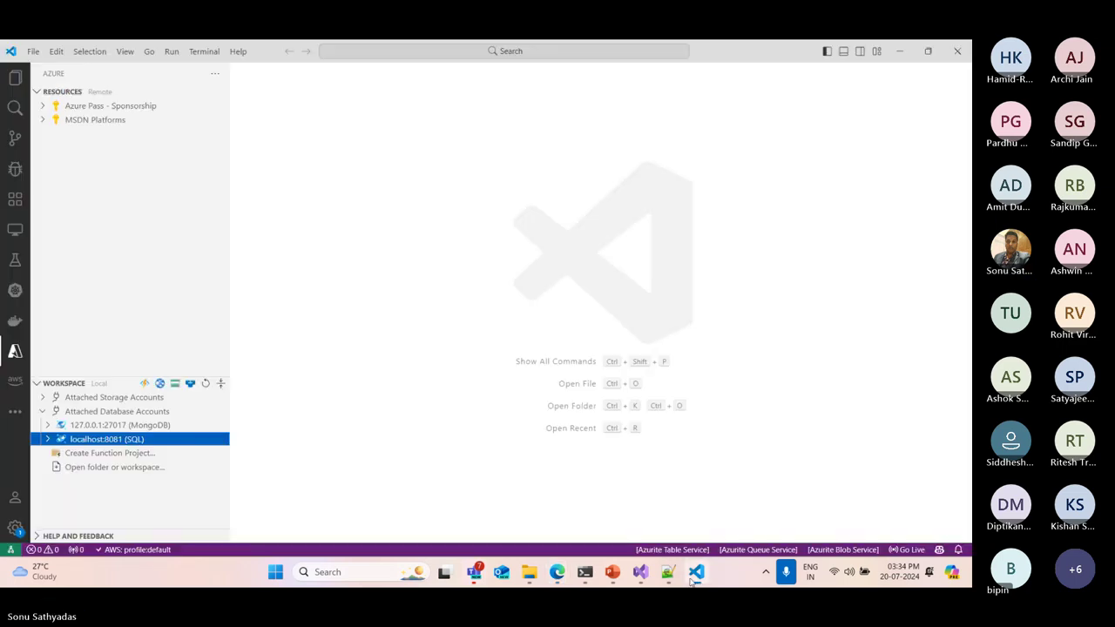
{"action": "right_click", "coordinate": [85, 440]}
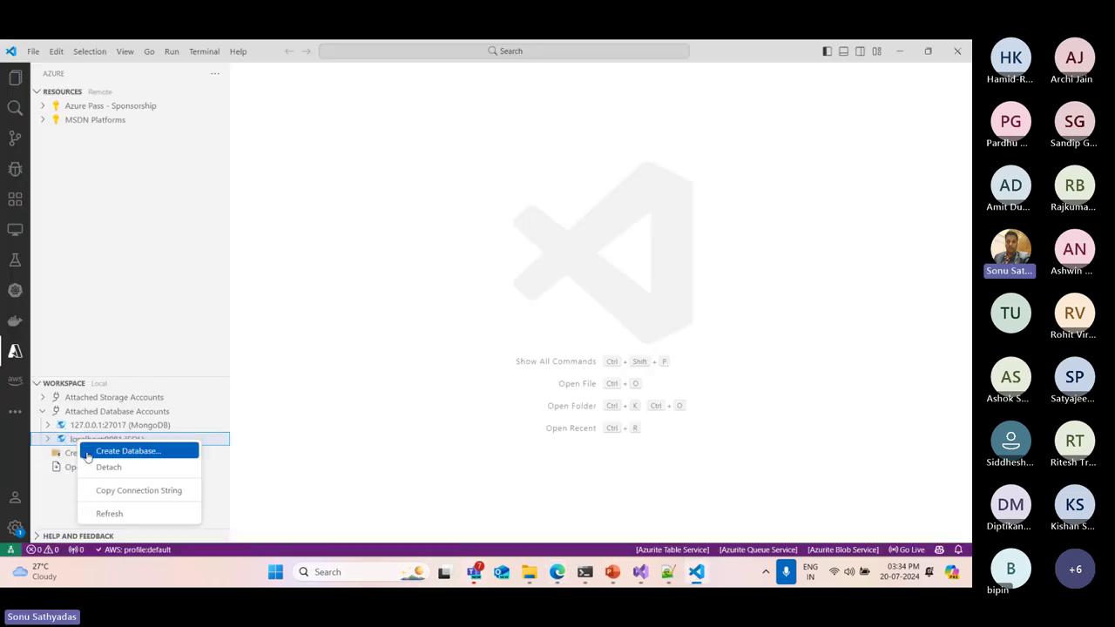
{"action": "left_click", "coordinate": [112, 514]}
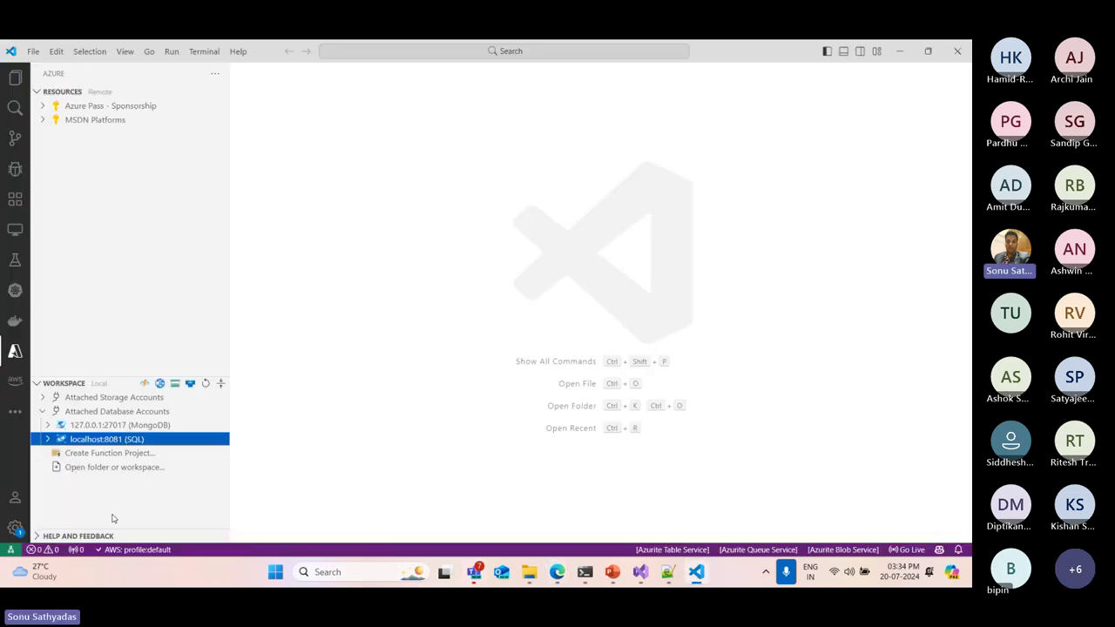
{"action": "left_click", "coordinate": [48, 442]}
{"action": "left_click", "coordinate": [54, 454]}
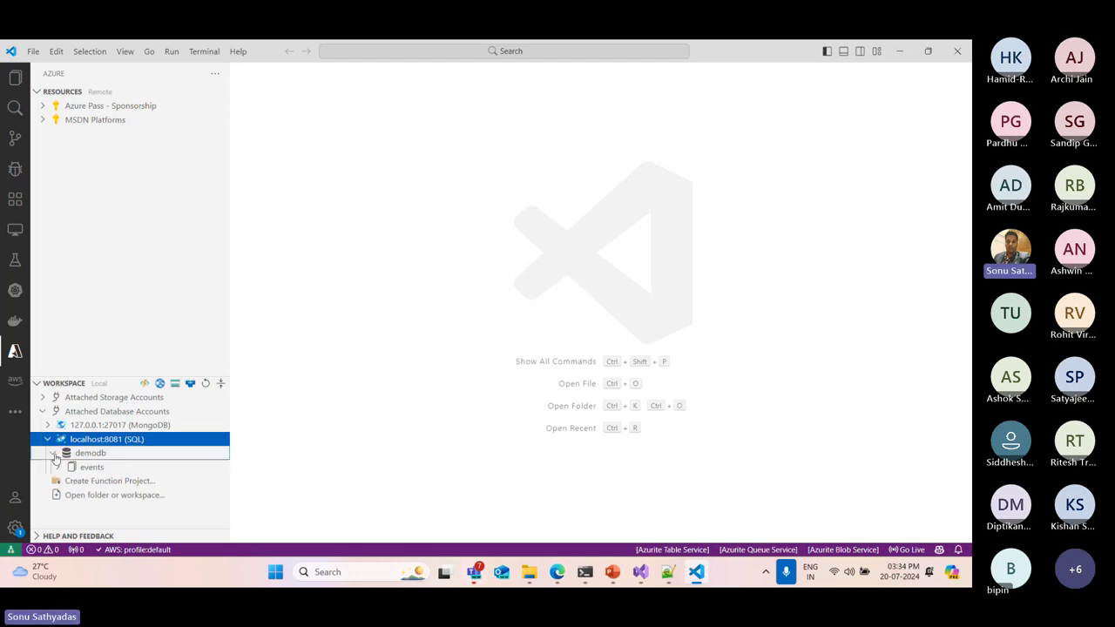
Step: Expand the events container of demodb down to its Documents and open the stored document
{"action": "left_click", "coordinate": [58, 467]}
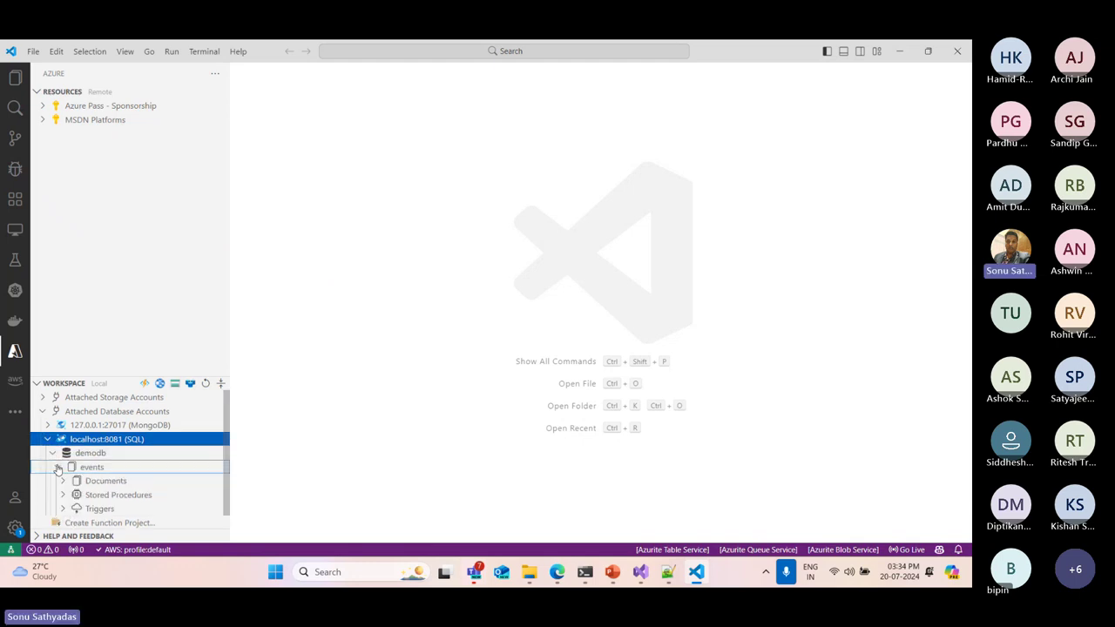
{"action": "left_click", "coordinate": [77, 388]}
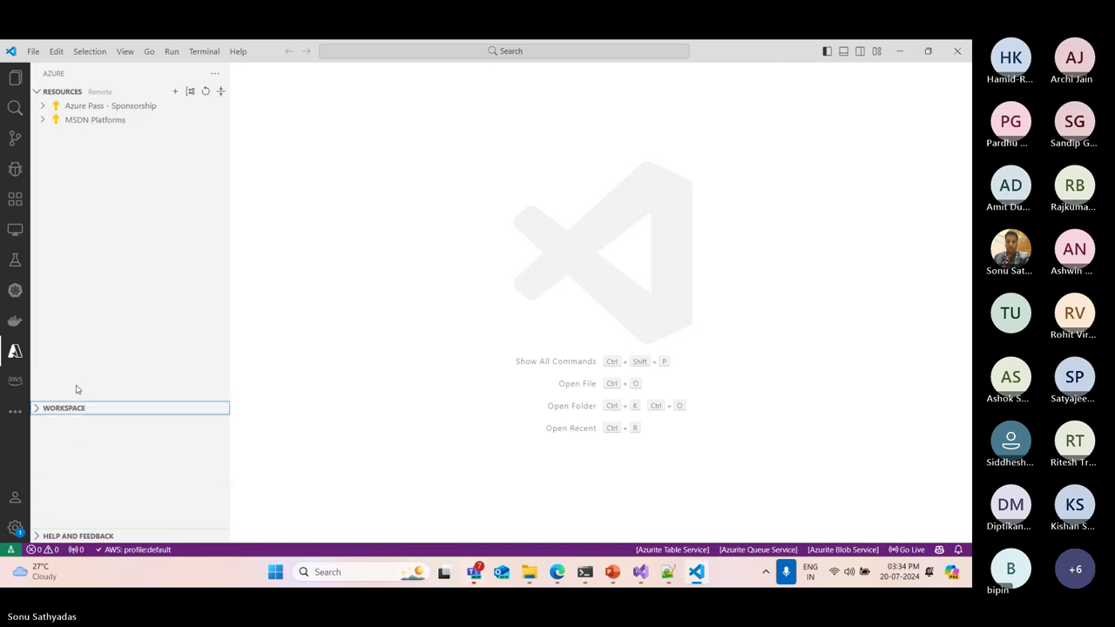
{"action": "left_click", "coordinate": [52, 94]}
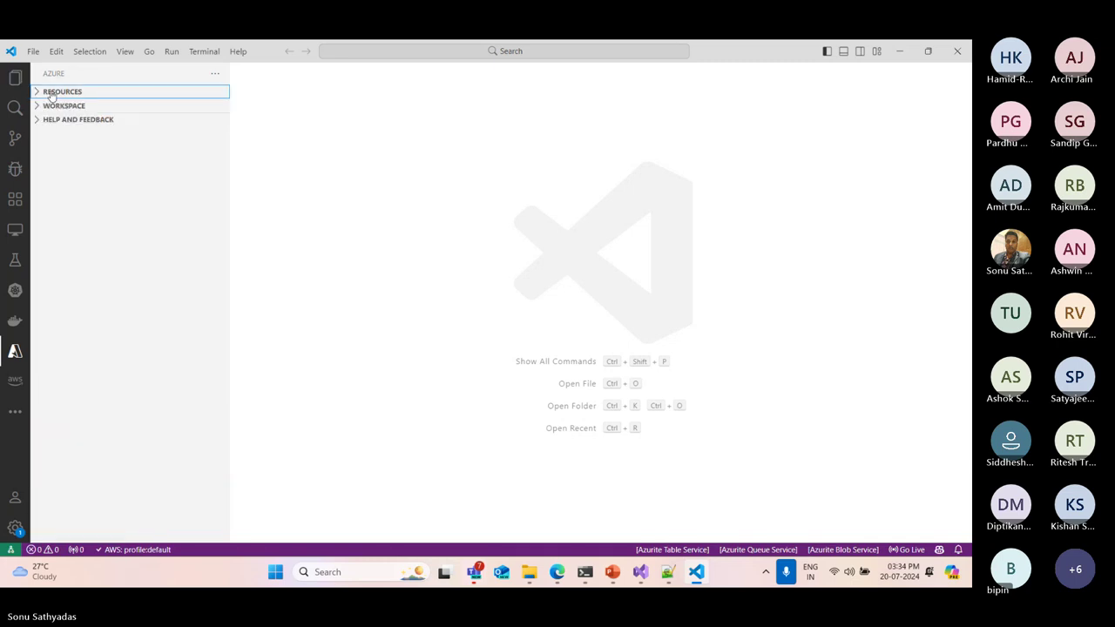
{"action": "left_click", "coordinate": [51, 106]}
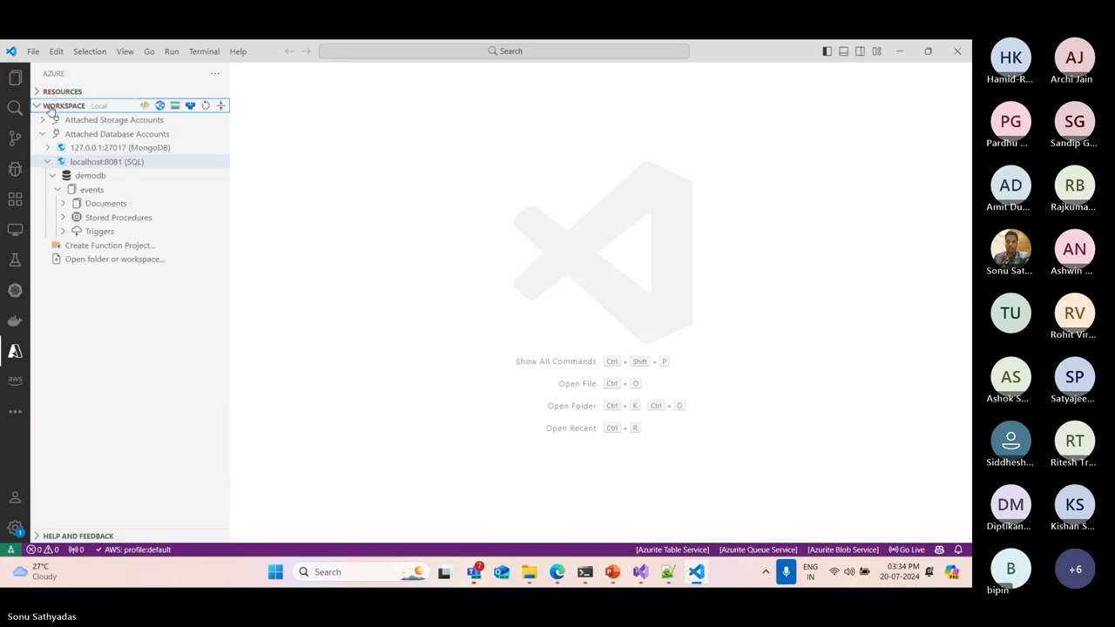
{"action": "left_click", "coordinate": [94, 206]}
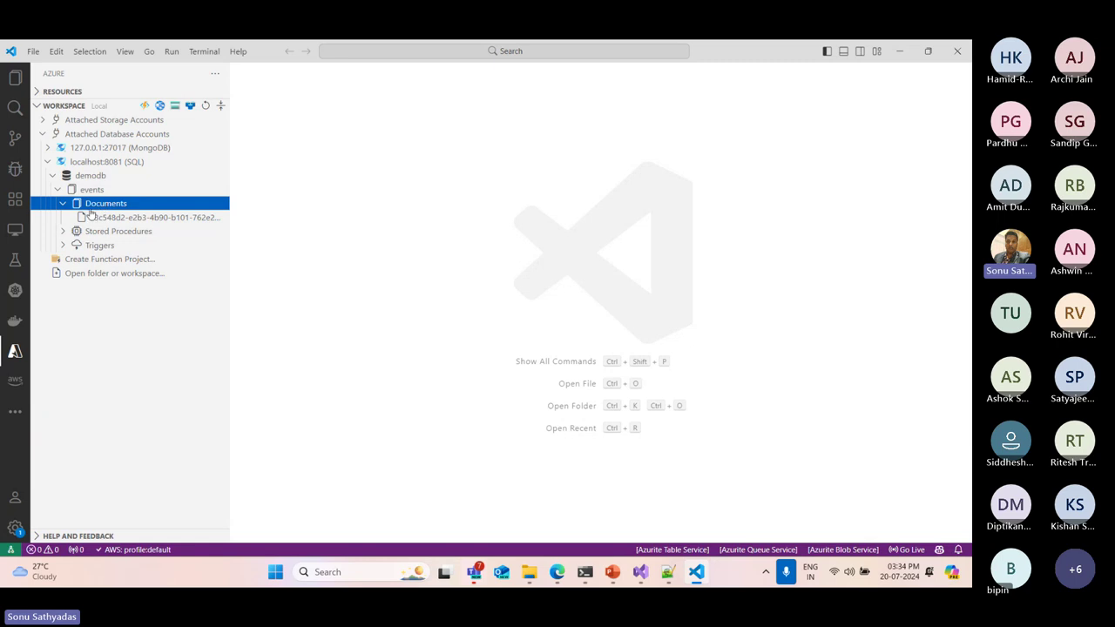
{"action": "left_click", "coordinate": [94, 217]}
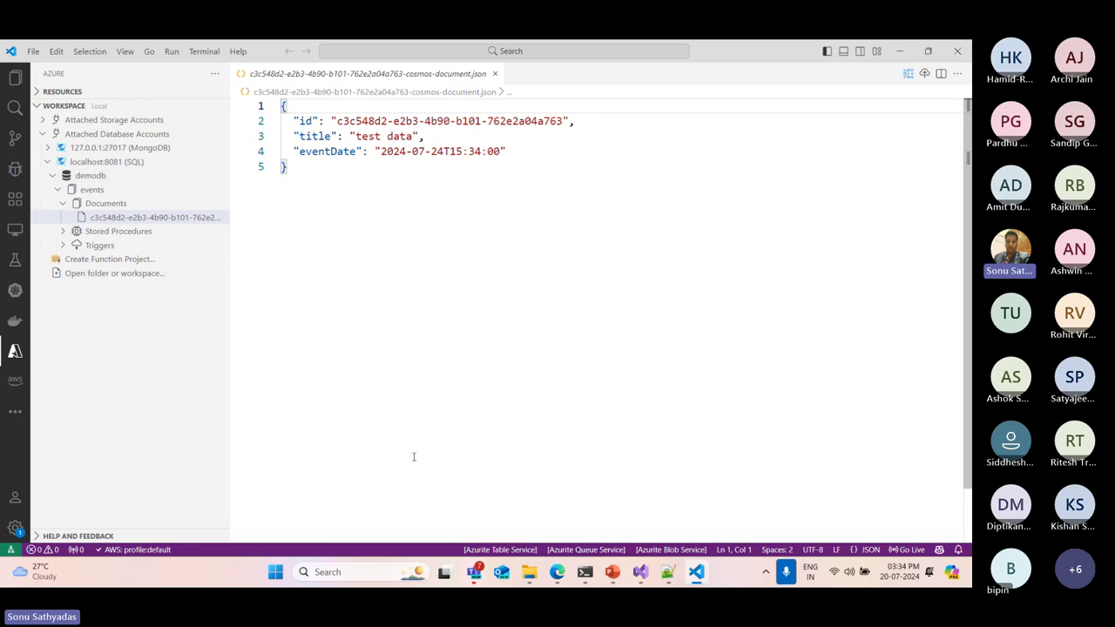
Step: Switch to Visual Studio, highlight the Cosmos ConnectionString value in appsettings.json for review, and minimize the window
{"action": "left_click", "coordinate": [642, 574]}
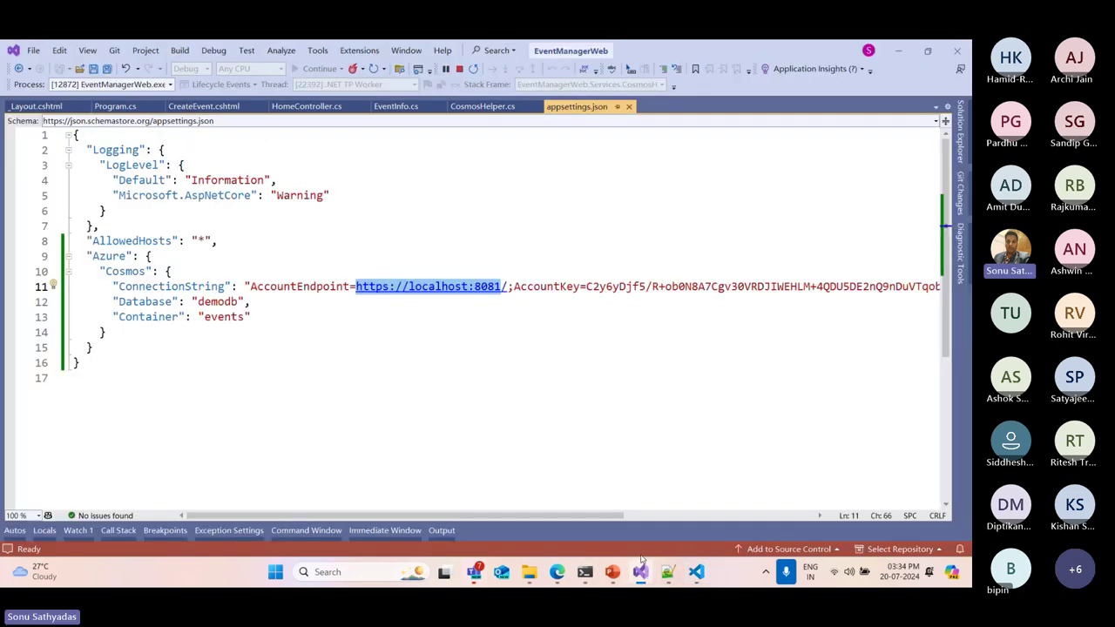
{"action": "left_click_drag", "start_coordinate": [251, 288], "coordinate": [798, 287]}
{"action": "left_click", "coordinate": [251, 288]}
{"action": "left_click_drag", "start_coordinate": [251, 288], "coordinate": [864, 288]}
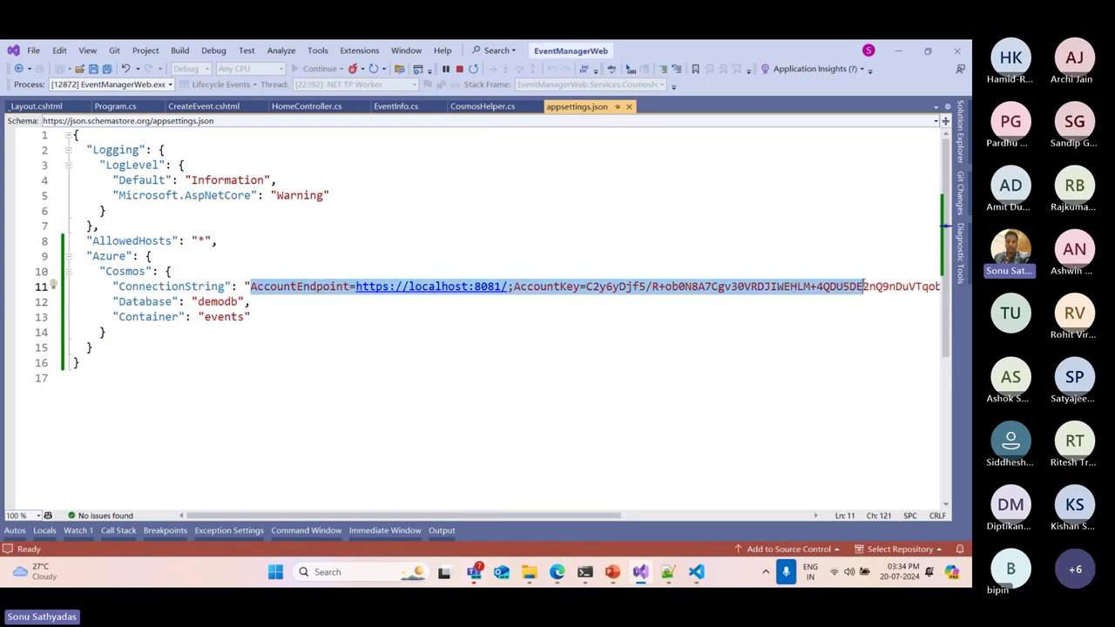
{"action": "left_click", "coordinate": [898, 50]}
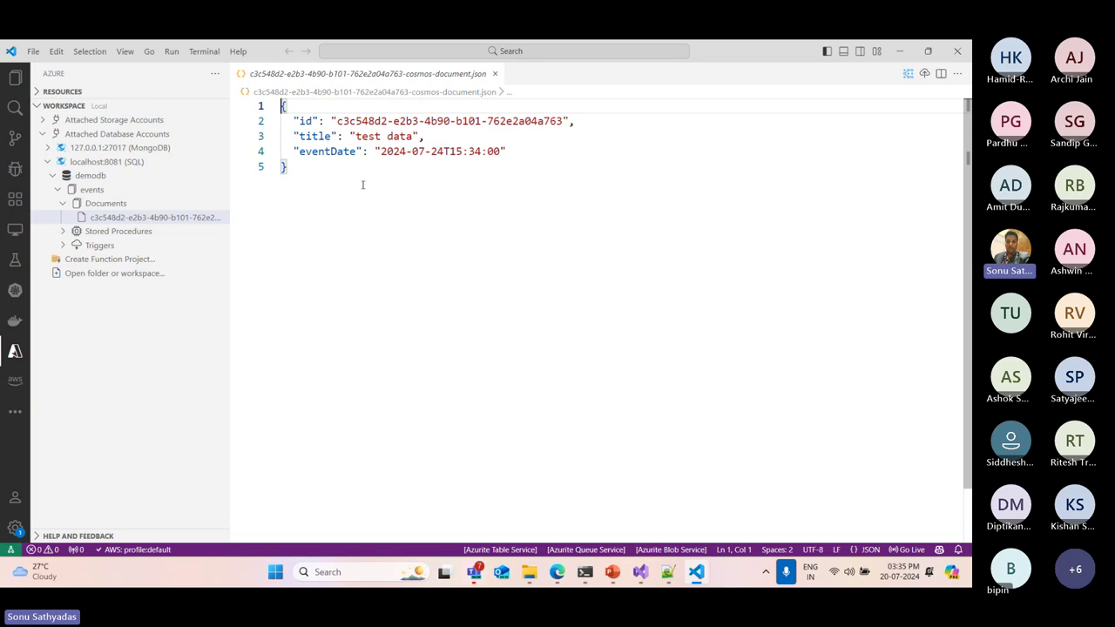
Step: Highlight the JSON of the stored "test data" event document for review and close the document
{"action": "left_click_drag", "start_coordinate": [316, 175], "coordinate": [238, 106]}
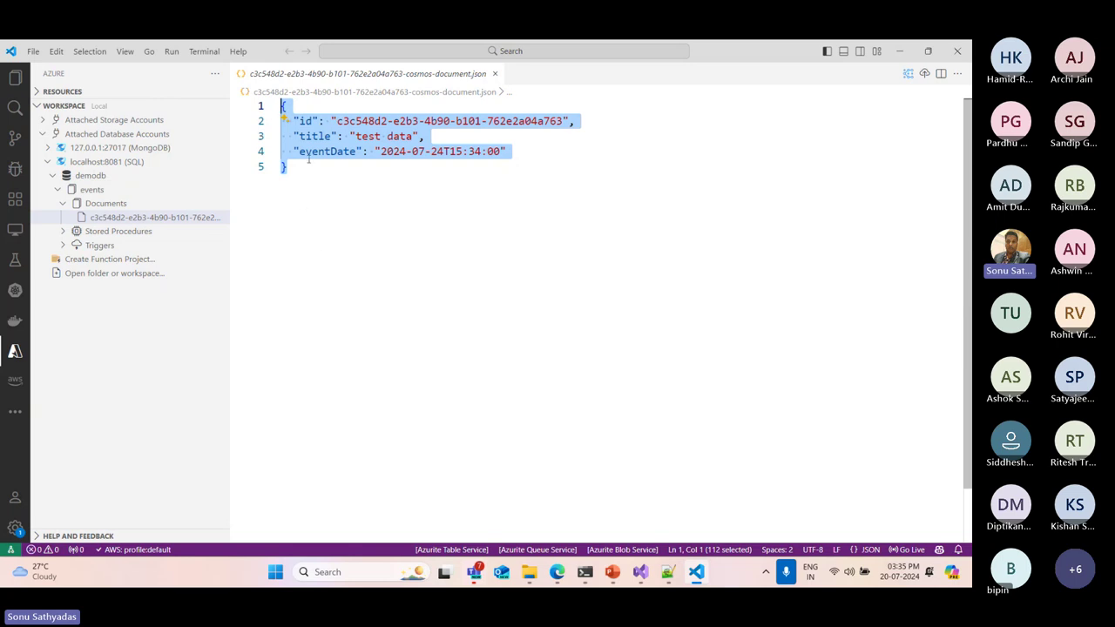
{"action": "left_click", "coordinate": [315, 253]}
{"action": "key", "text": "ctrl+shift+Home"}
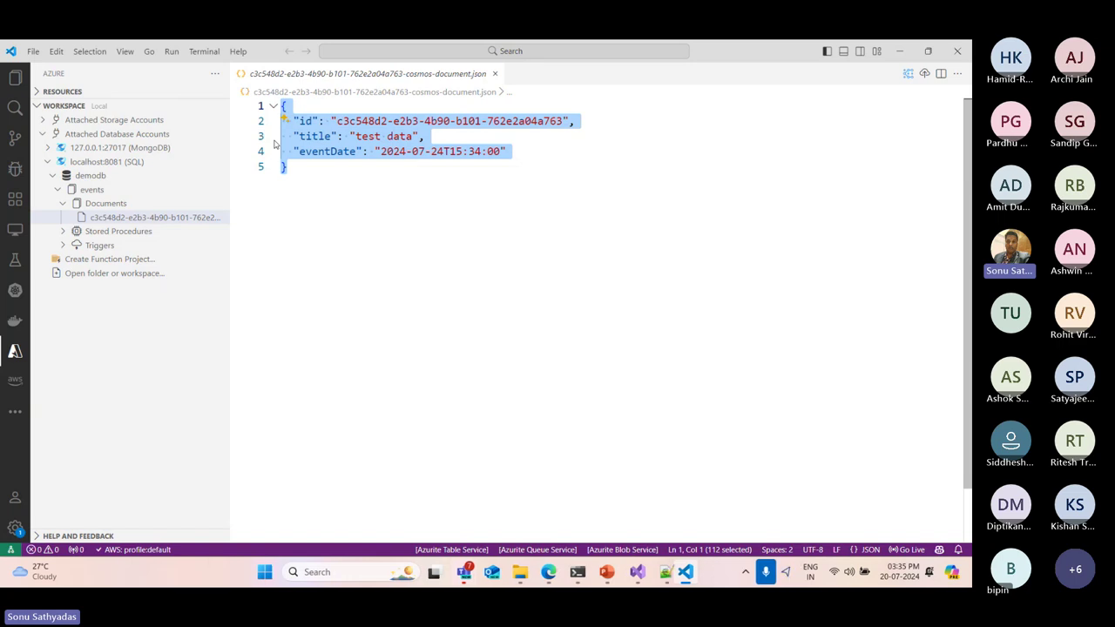
{"action": "left_click", "coordinate": [495, 74]}
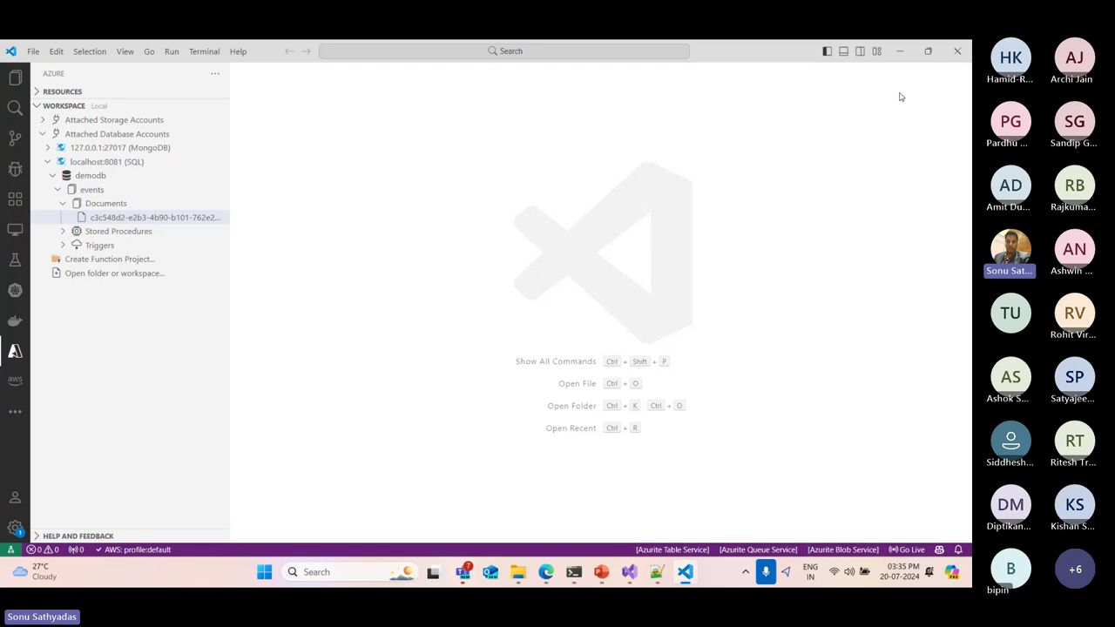
Step: Minimize the code editor and browser windows and start the PowerPoint slide show from the "Enable offline development" slide
{"action": "left_click", "coordinate": [900, 51]}
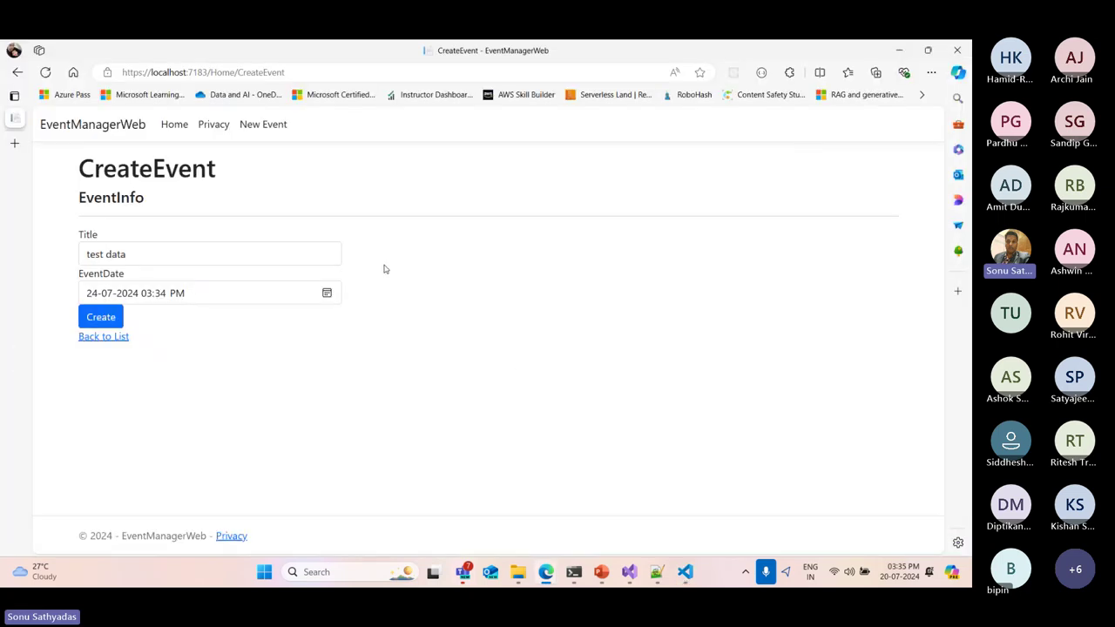
{"action": "left_click", "coordinate": [901, 54]}
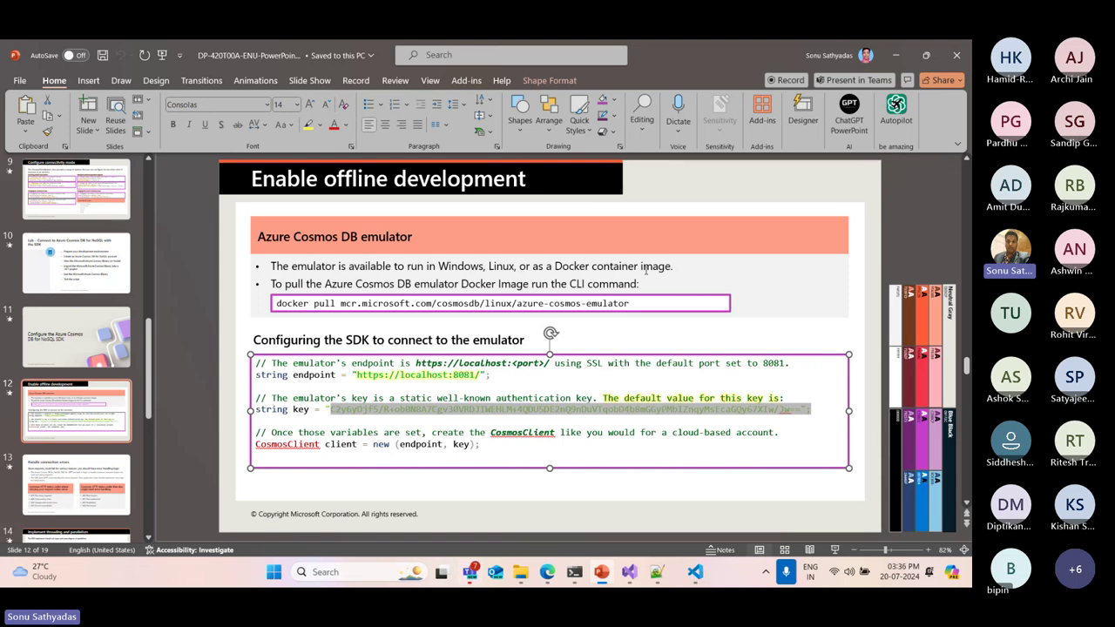
{"action": "left_click", "coordinate": [837, 550]}
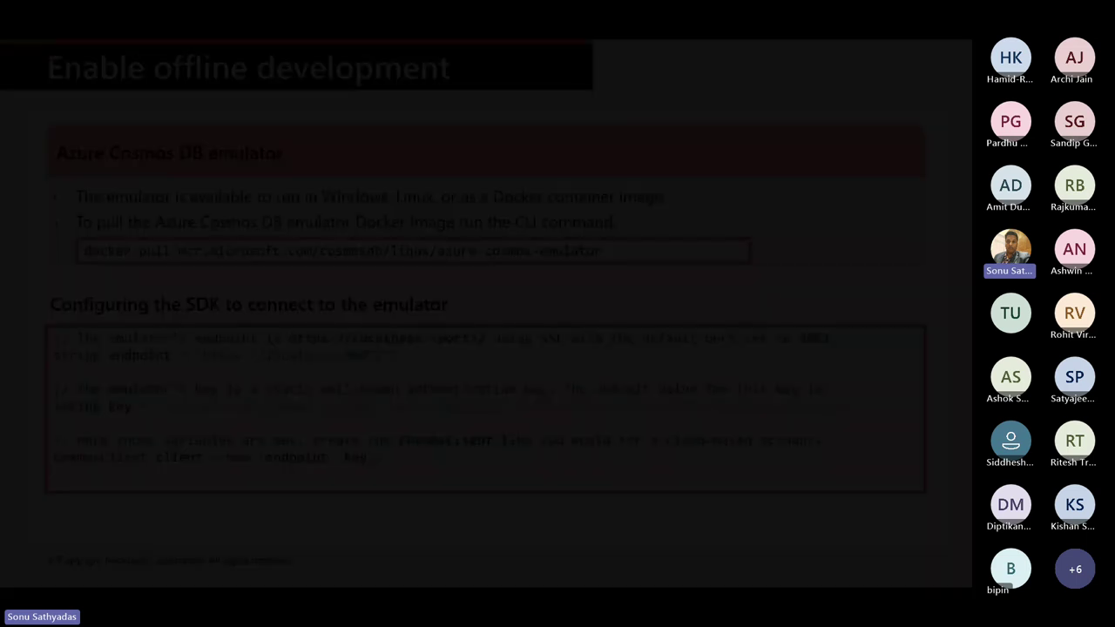
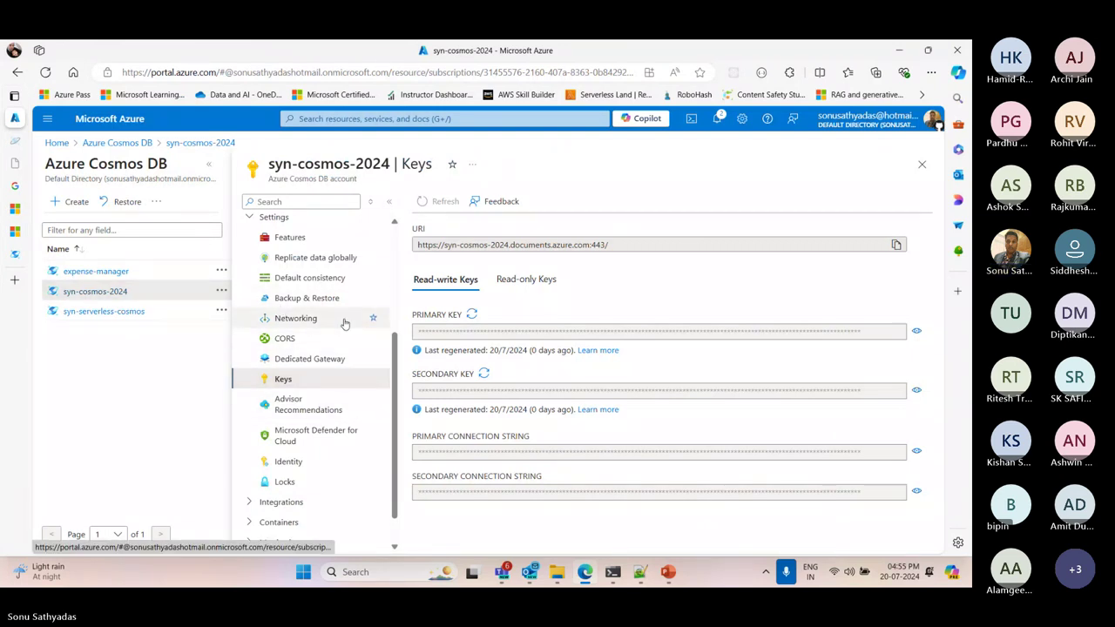
Step: Look through the Settings, Integrations and Monitoring sections of the syn-cosmos-2024 account in the Azure portal
{"action": "scroll", "coordinate": [309, 336], "scroll_direction": "up", "scroll_amount": 3}
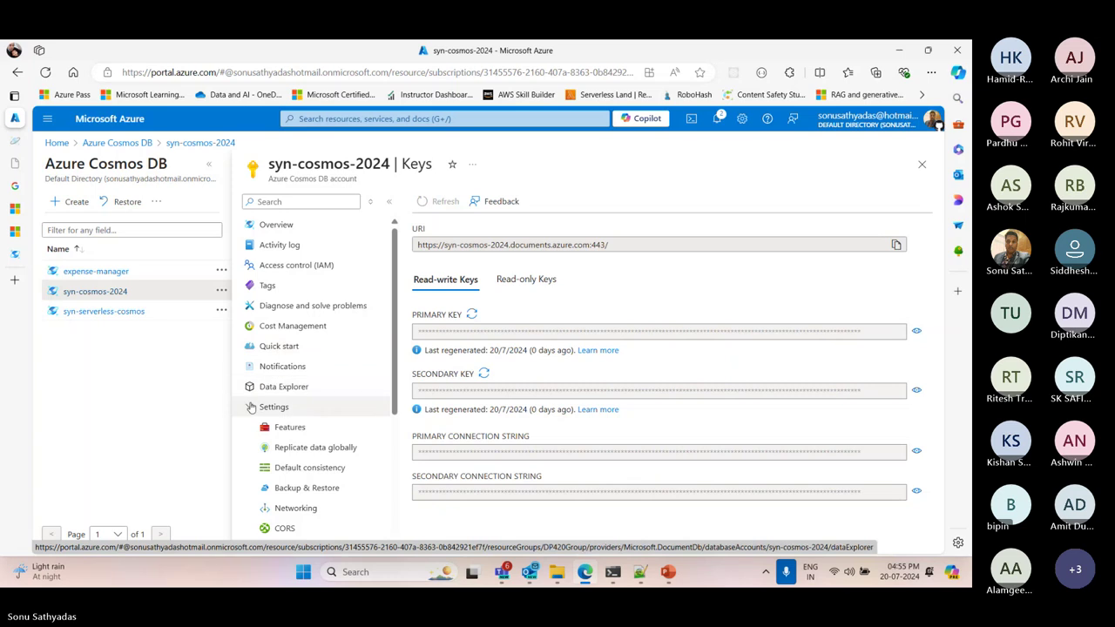
{"action": "left_click", "coordinate": [271, 407]}
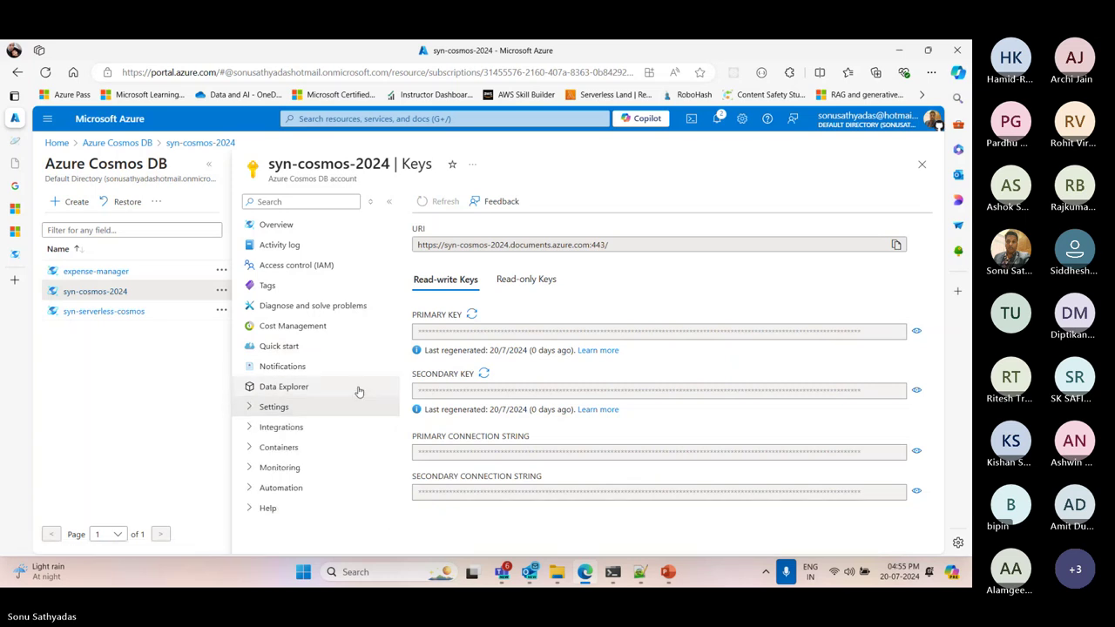
{"action": "left_click", "coordinate": [284, 409]}
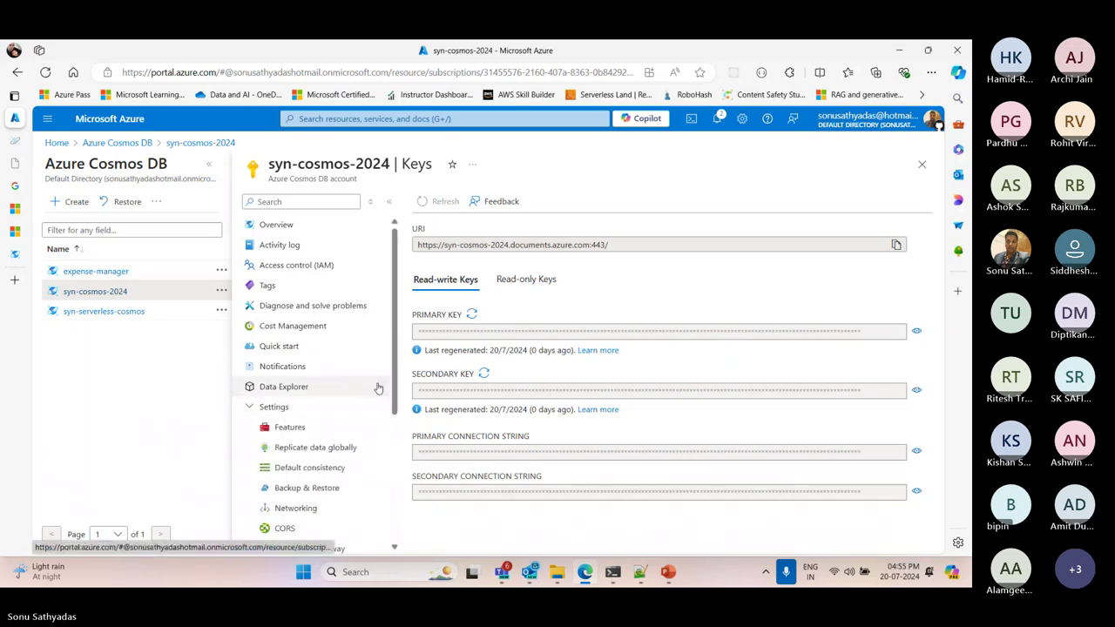
{"action": "scroll", "coordinate": [342, 390], "scroll_direction": "down", "scroll_amount": 3}
{"action": "left_click", "coordinate": [265, 464]}
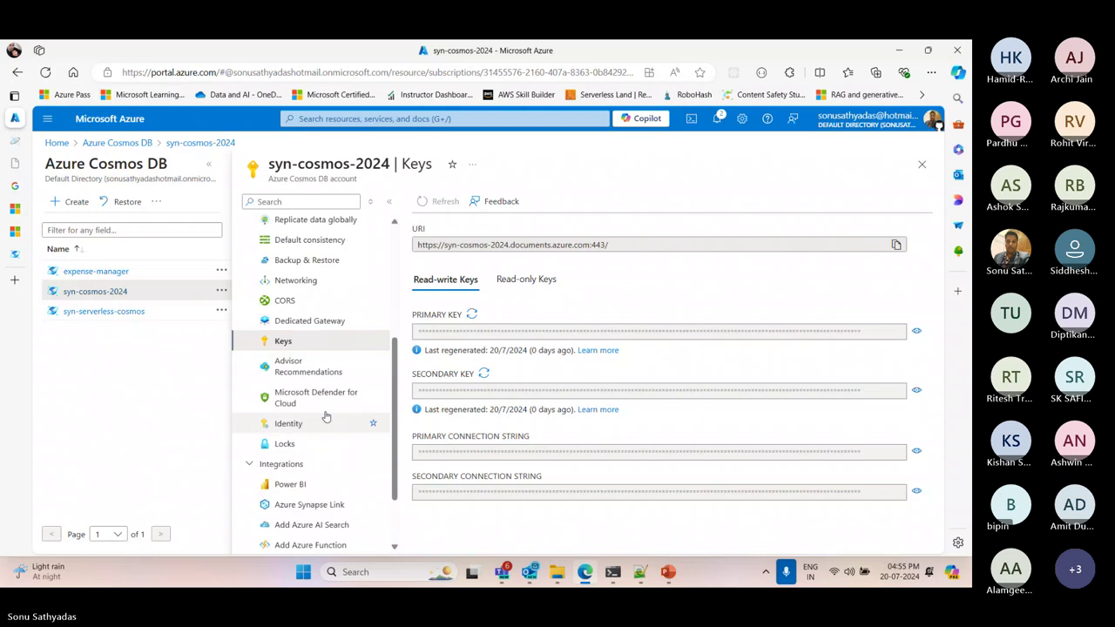
{"action": "scroll", "coordinate": [324, 410], "scroll_direction": "down", "scroll_amount": 2}
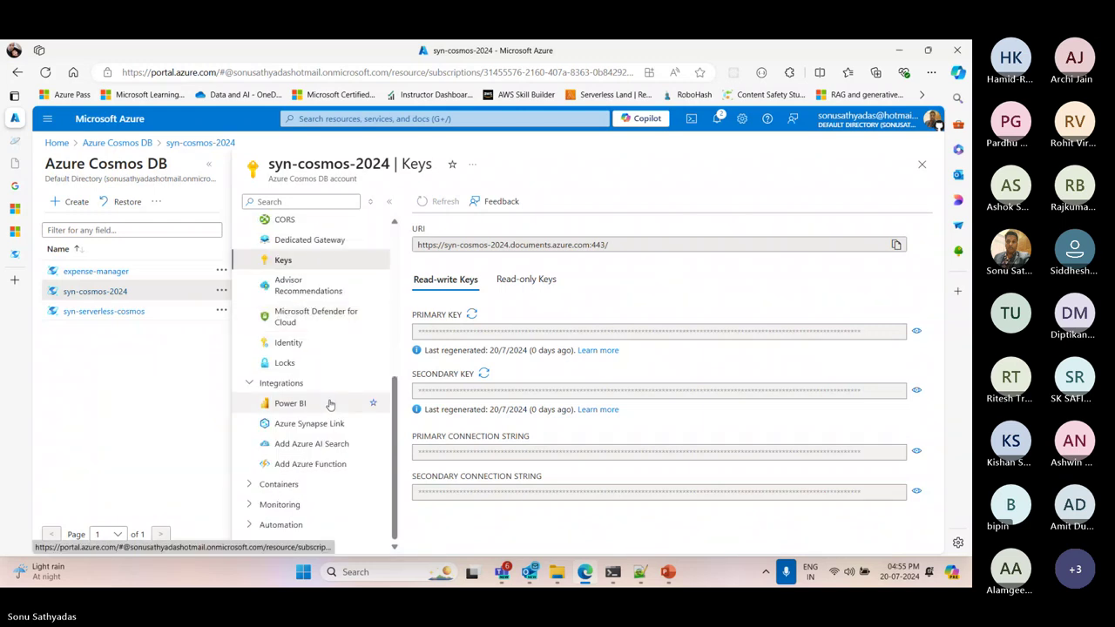
{"action": "left_click", "coordinate": [253, 383]}
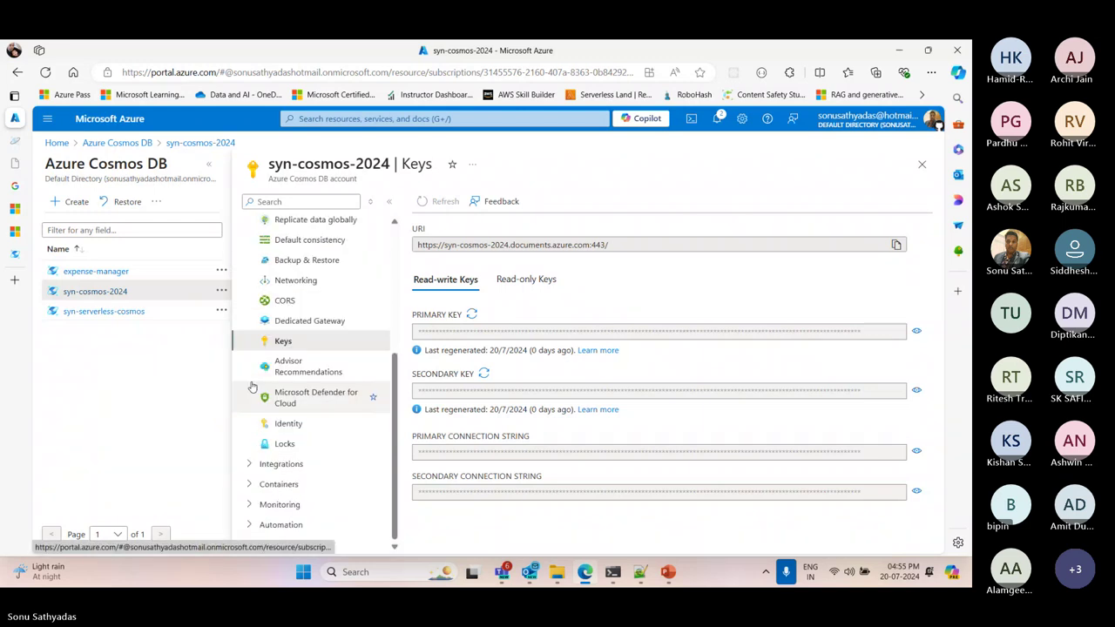
{"action": "scroll", "coordinate": [251, 332], "scroll_direction": "up", "scroll_amount": 3}
{"action": "left_click", "coordinate": [251, 304]}
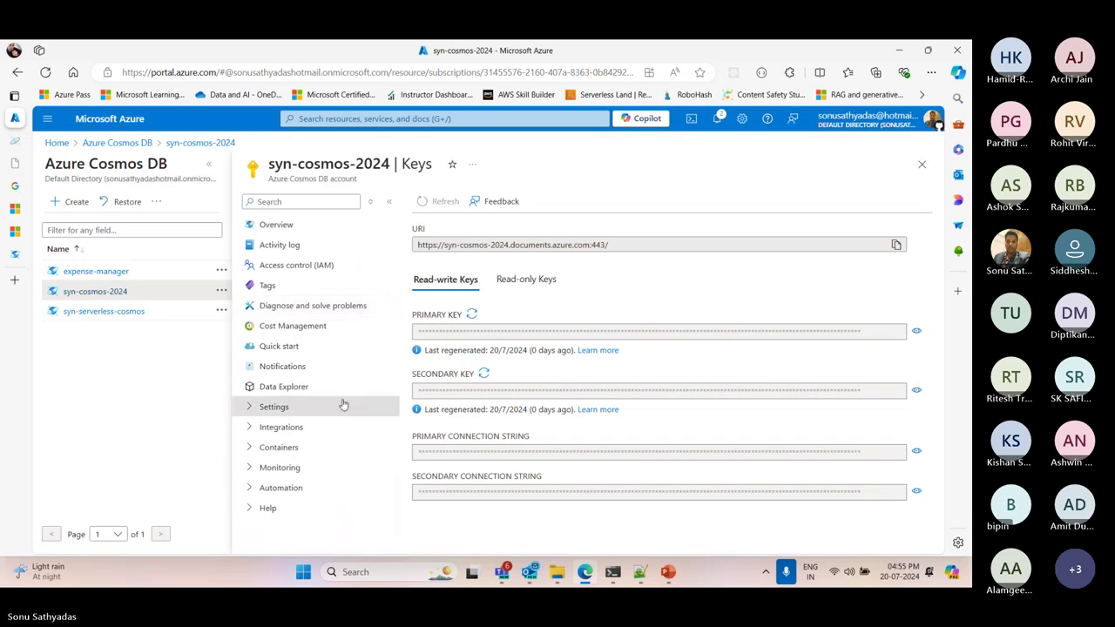
{"action": "left_click", "coordinate": [249, 468]}
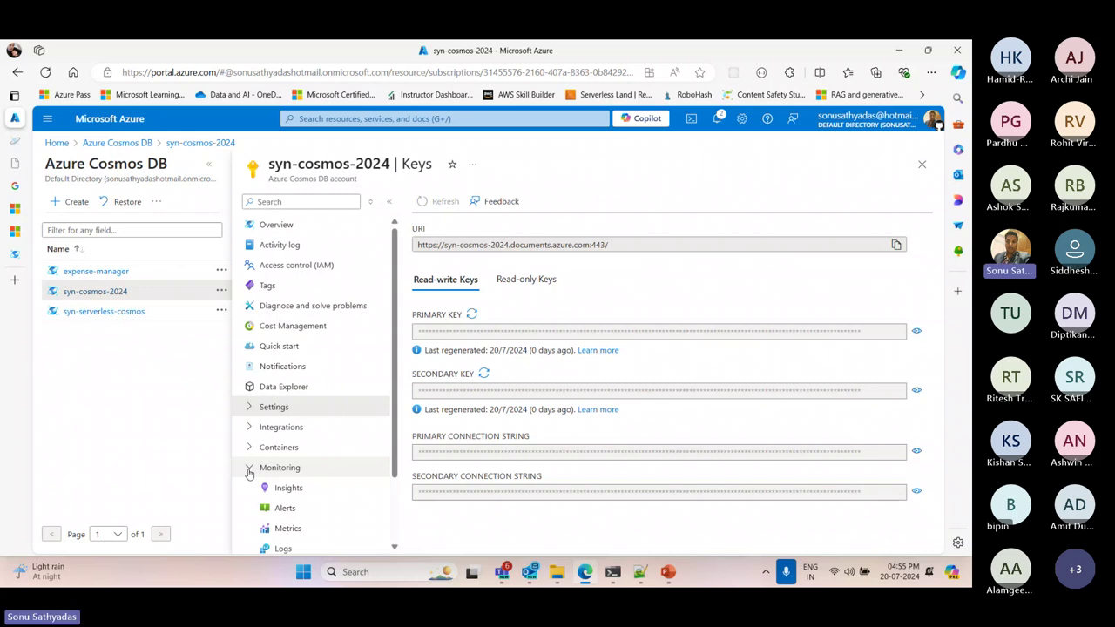
{"action": "left_click", "coordinate": [249, 469]}
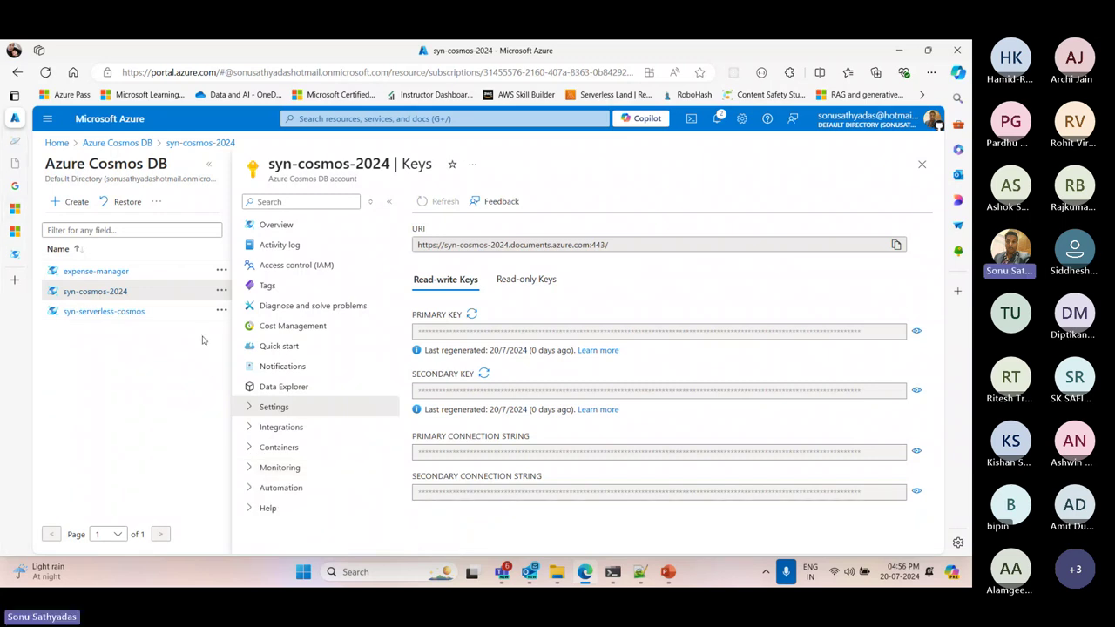
Step: Open the Add Azure Function page among the integrations of the syn-cosmos-2024 account
{"action": "left_click", "coordinate": [257, 426]}
{"action": "scroll", "coordinate": [384, 393], "scroll_direction": "down", "scroll_amount": 1}
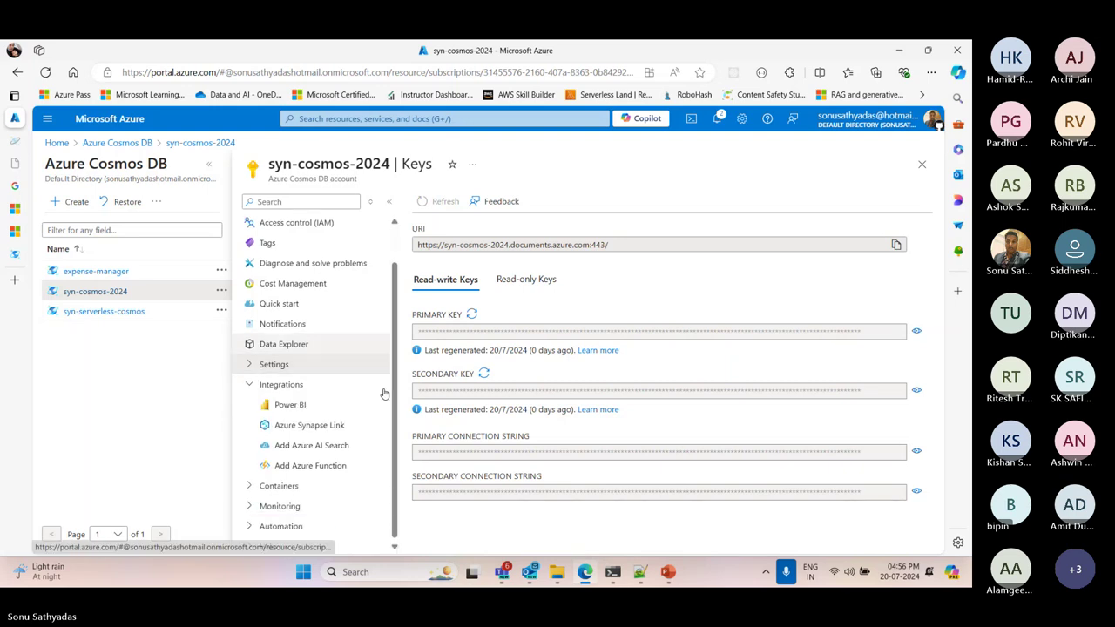
{"action": "left_click", "coordinate": [342, 466]}
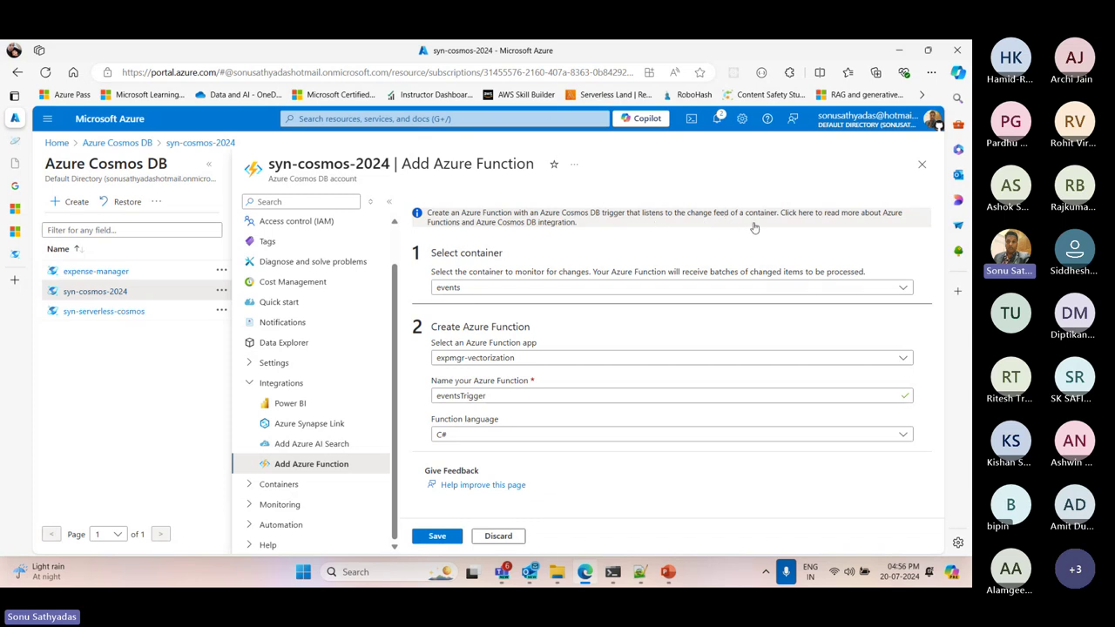
Step: Select products as the container to monitor and check the available Azure Function apps, keeping expmgr-vectorization
{"action": "left_click", "coordinate": [545, 292]}
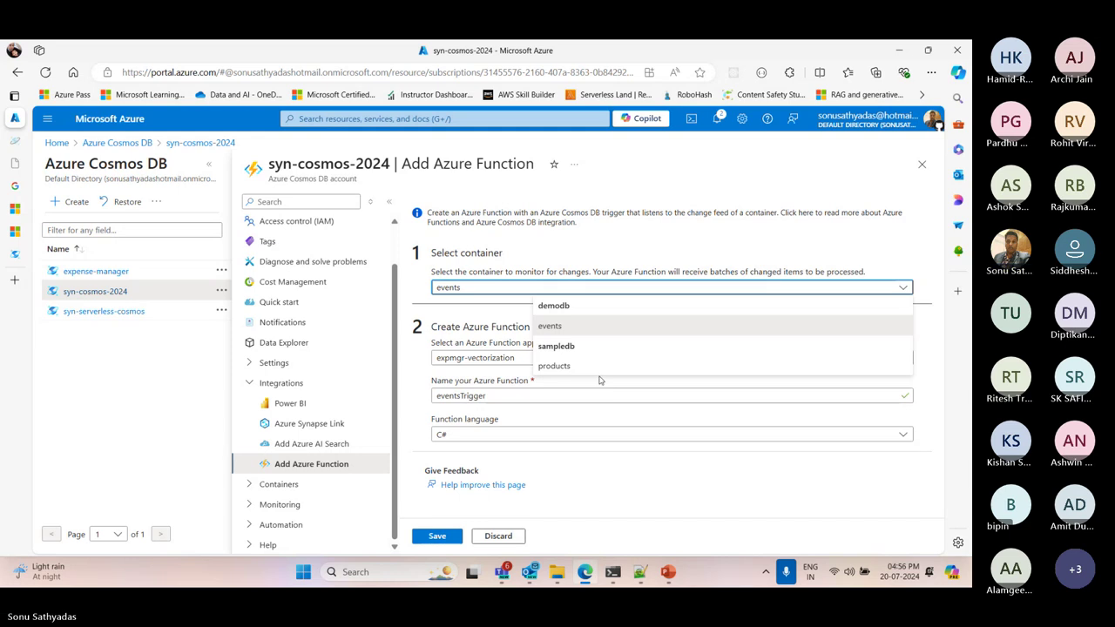
{"action": "left_click", "coordinate": [555, 366]}
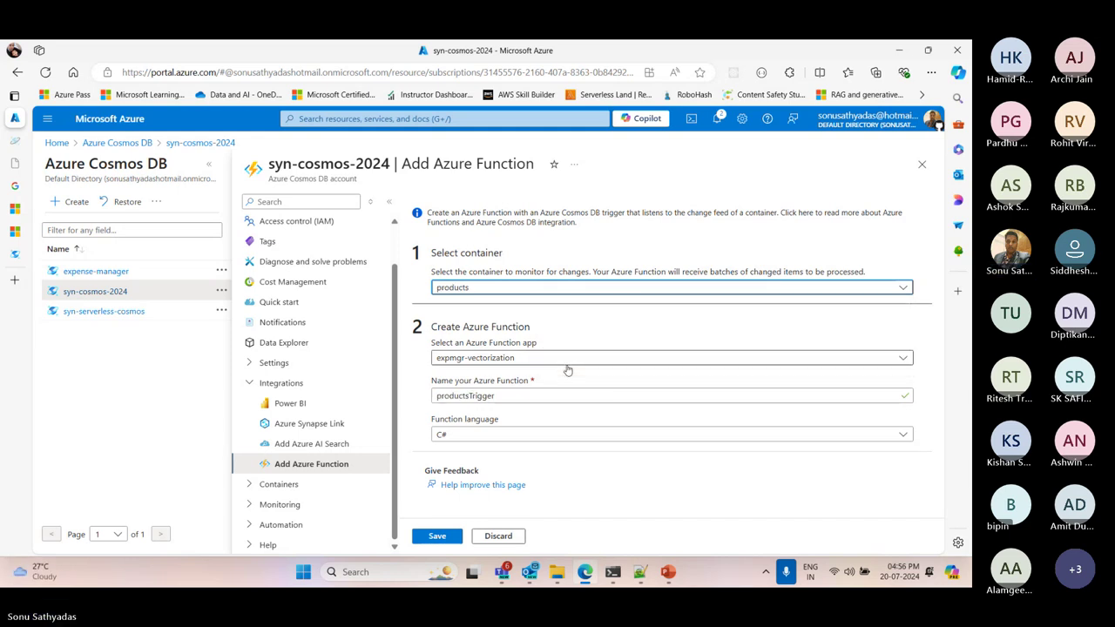
{"action": "left_click", "coordinate": [475, 362]}
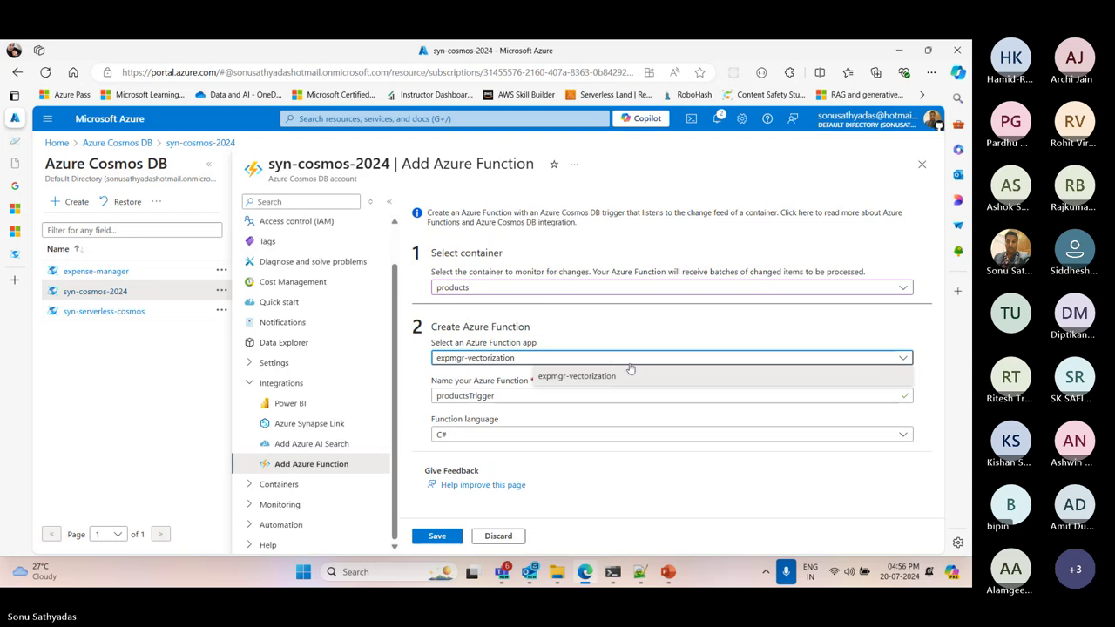
{"action": "left_click", "coordinate": [694, 334]}
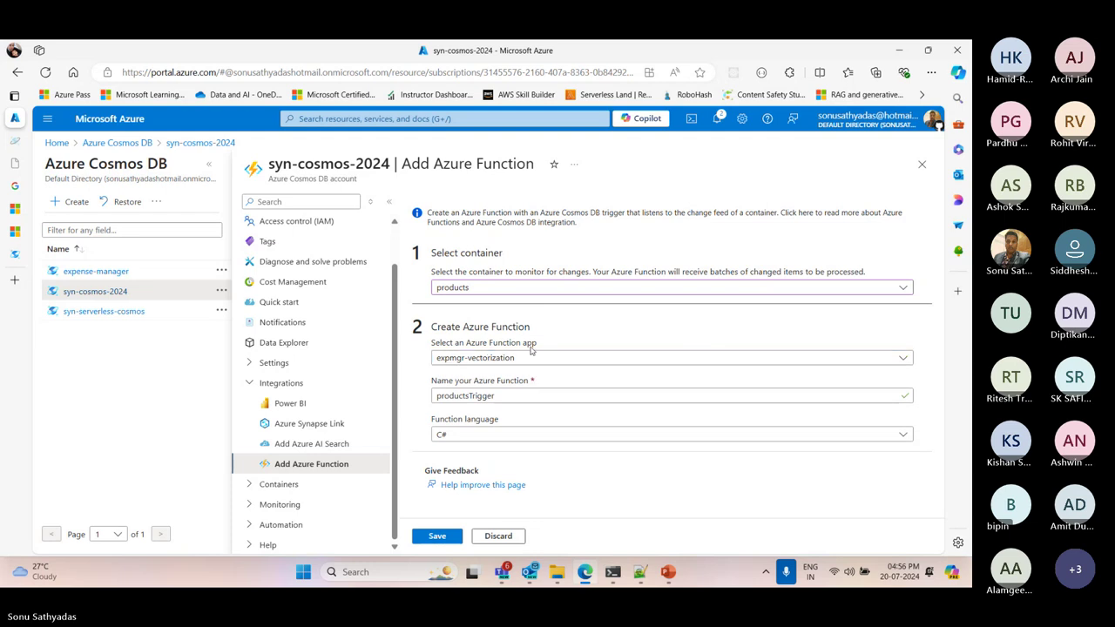
{"action": "left_click", "coordinate": [843, 361]}
{"action": "left_click", "coordinate": [542, 366]}
Step: Discard the unsaved Azure Function settings and return to the Azure portal home page
{"action": "left_click", "coordinate": [497, 538]}
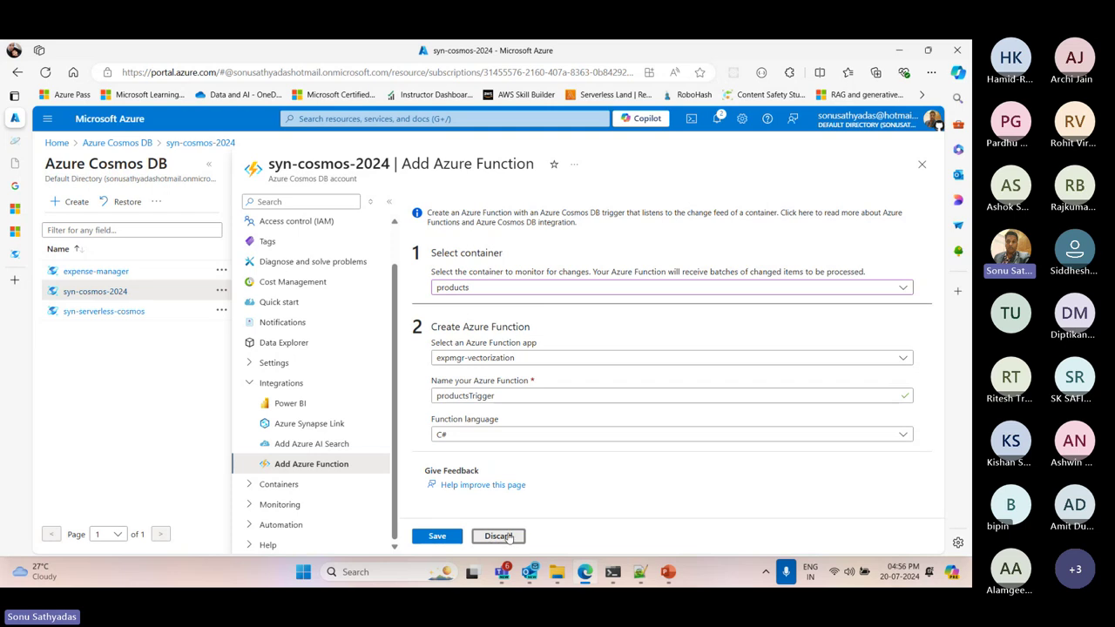
{"action": "left_click", "coordinate": [614, 142]}
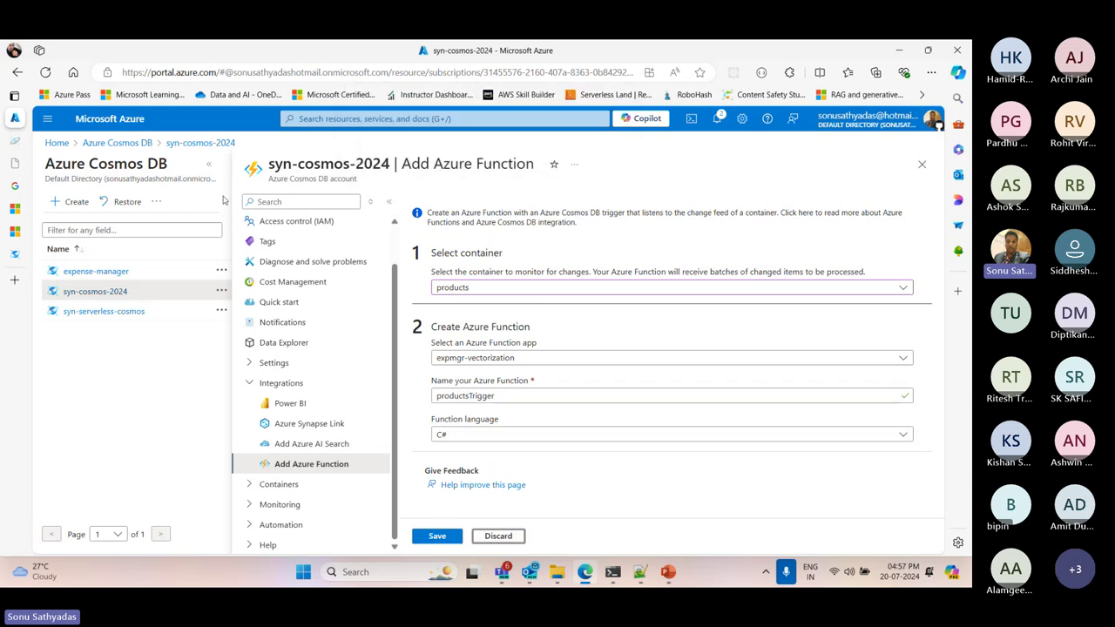
{"action": "left_click", "coordinate": [56, 143]}
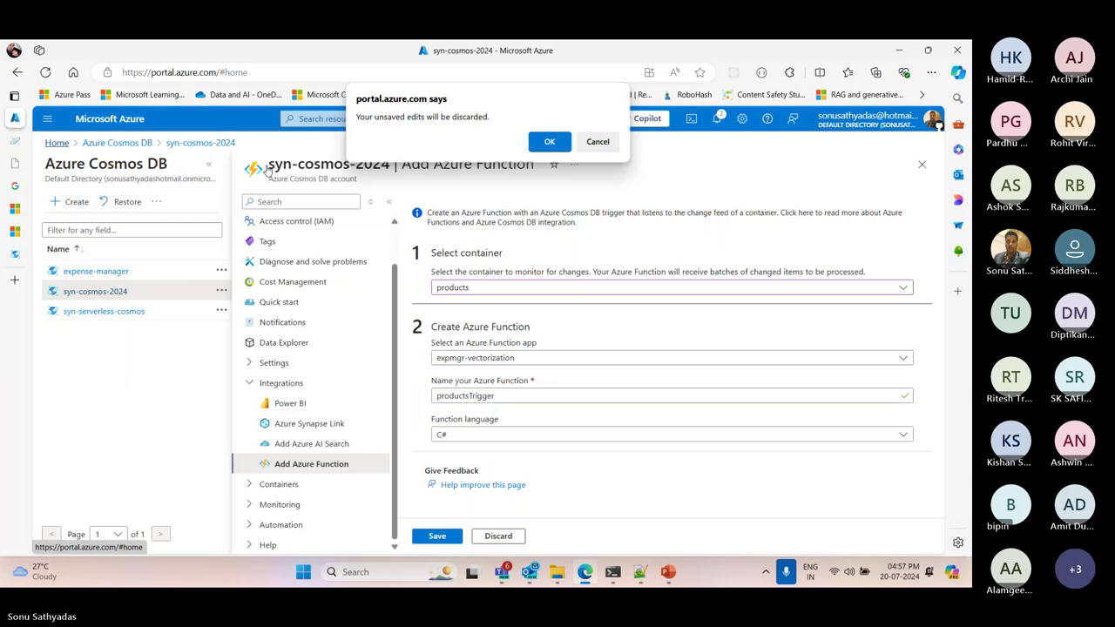
{"action": "left_click", "coordinate": [545, 142]}
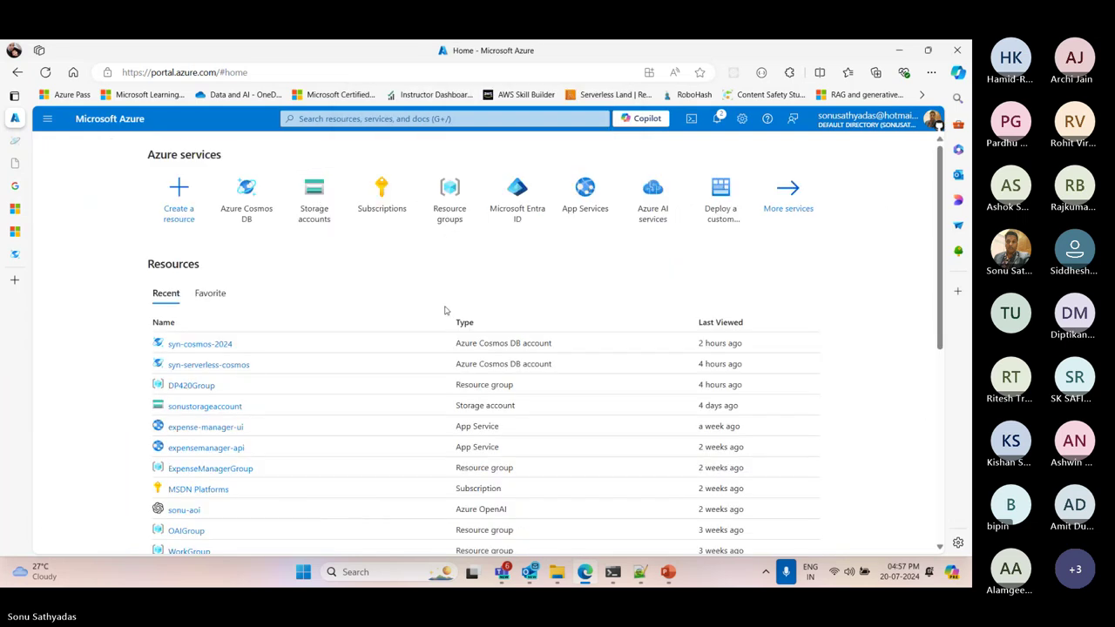
Step: Start creating a new Function App resource with the Consumption hosting plan
{"action": "left_click", "coordinate": [181, 211]}
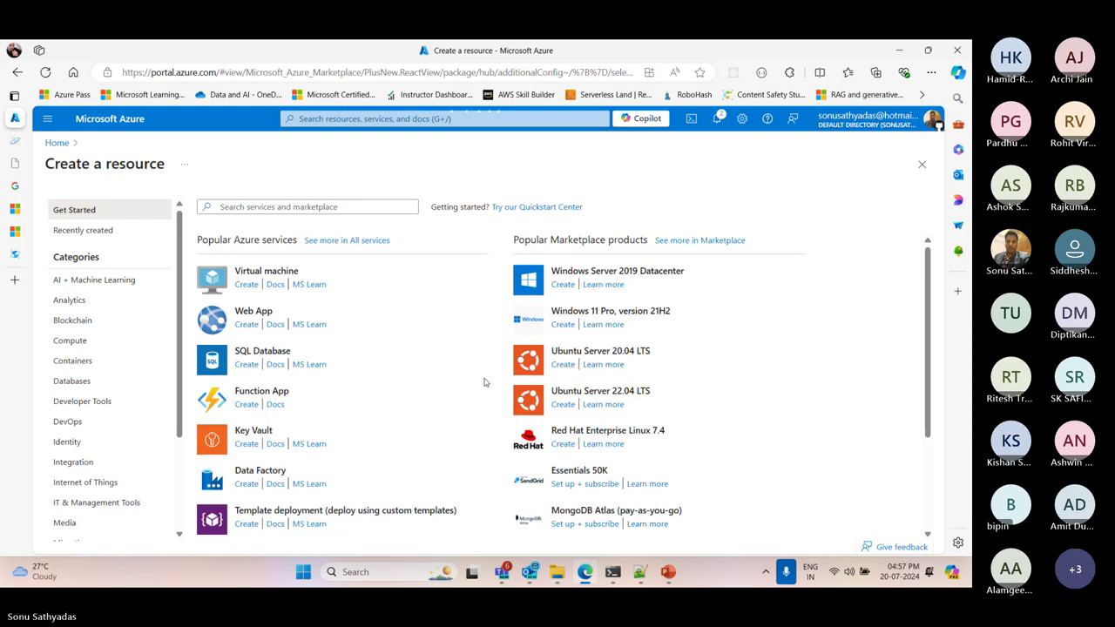
{"action": "left_click", "coordinate": [247, 404]}
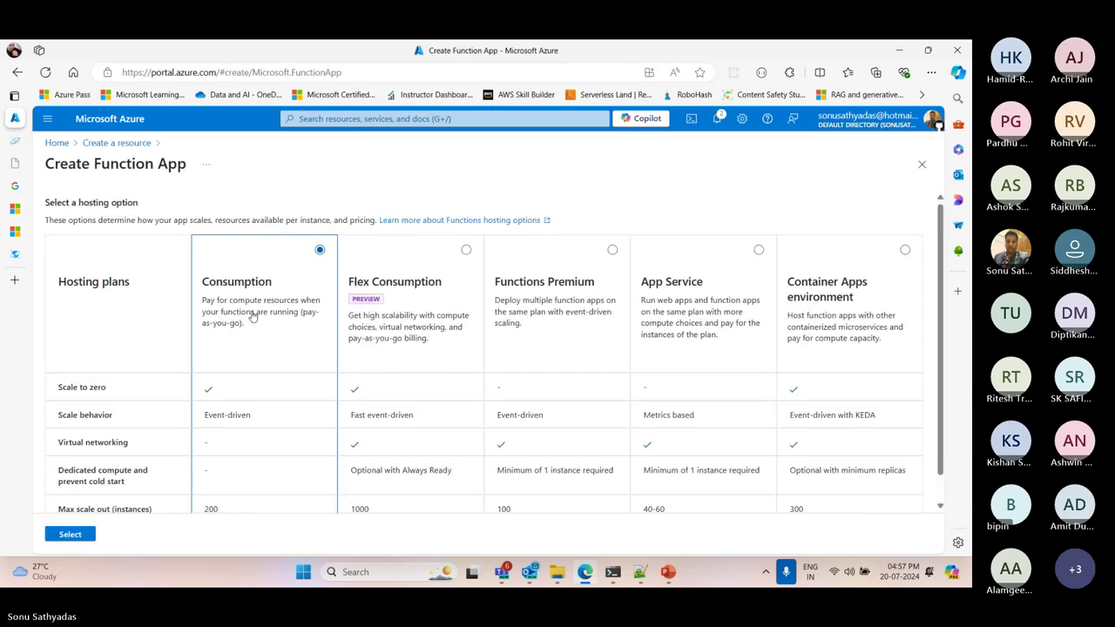
{"action": "left_click", "coordinate": [79, 534]}
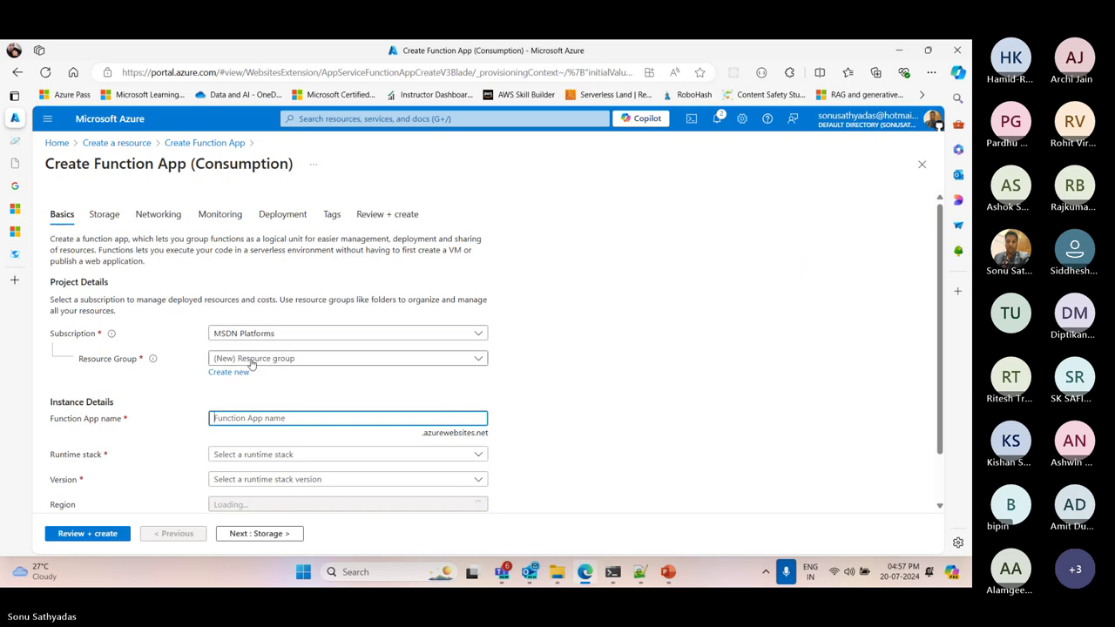
Step: Assign the function app to the DP420Group resource group and name it cosmos-changefeed-fn
{"action": "left_click", "coordinate": [252, 361]}
{"action": "left_click", "coordinate": [259, 245]}
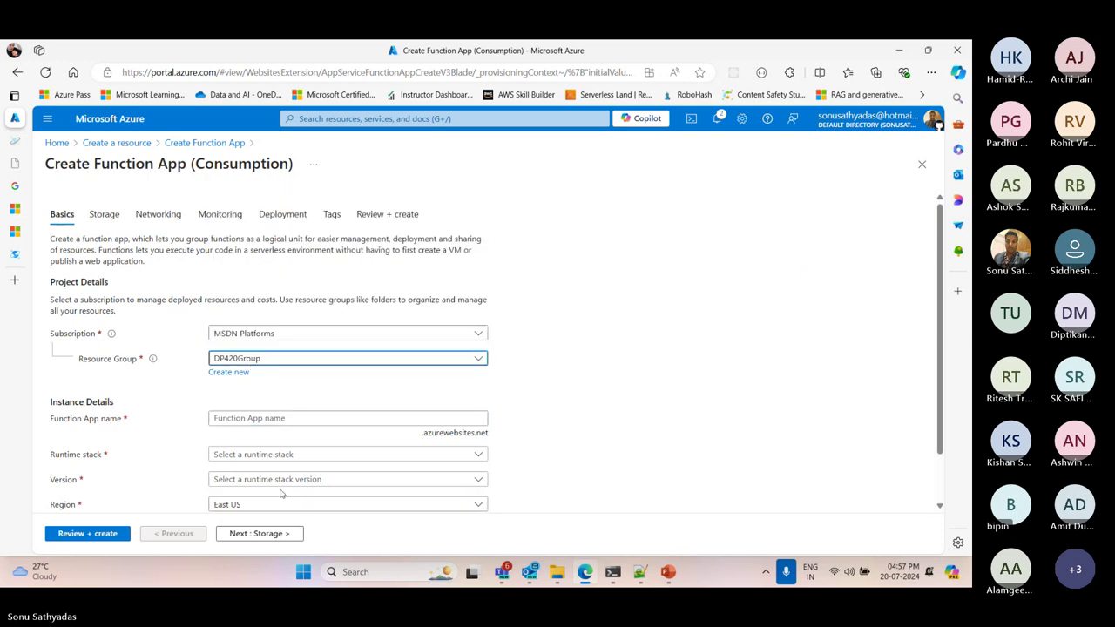
{"action": "left_click", "coordinate": [266, 421]}
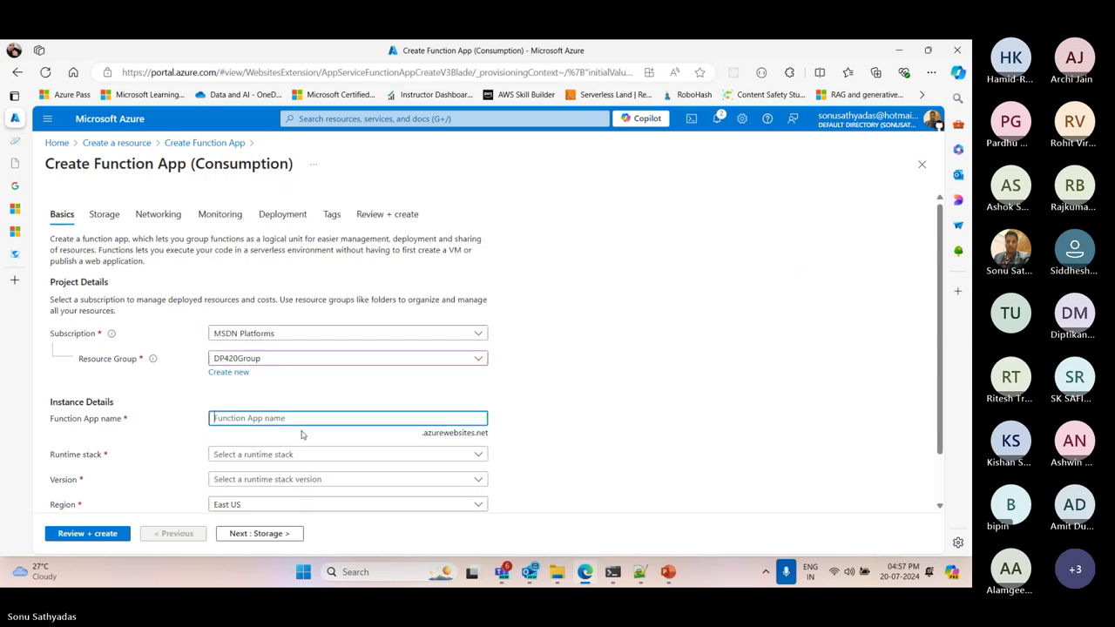
{"action": "type", "text": "co"}
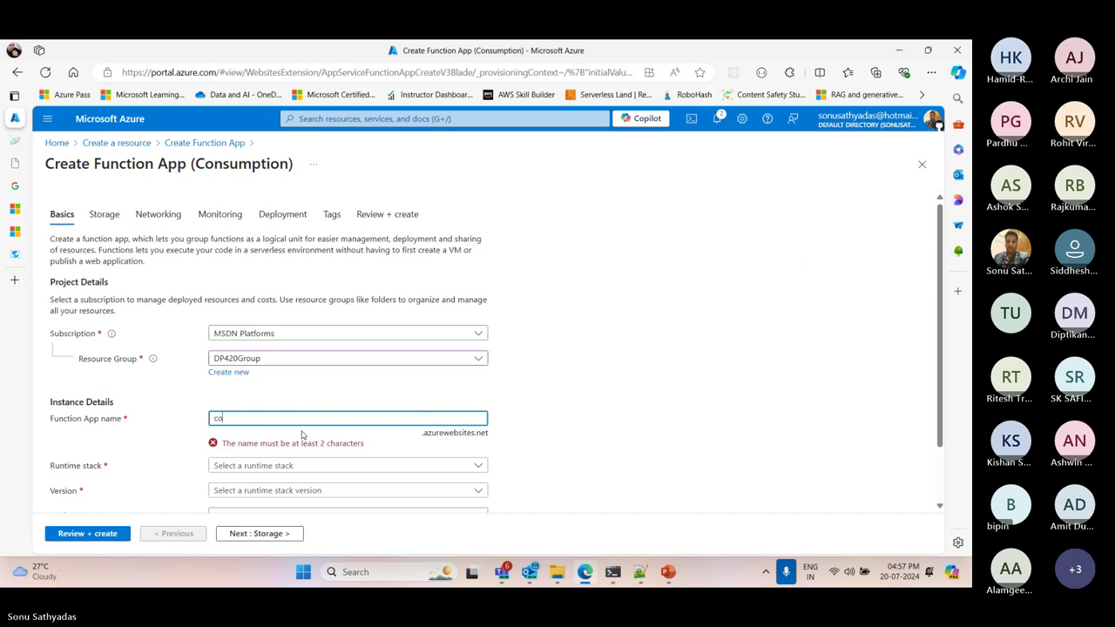
{"action": "type", "text": "smos-chan"}
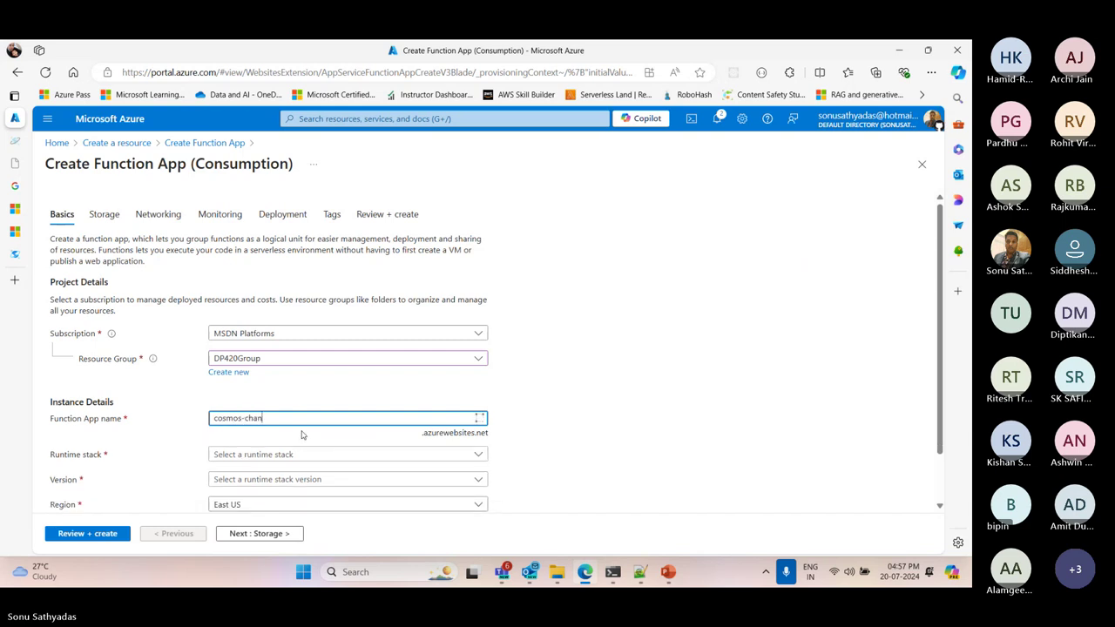
{"action": "type", "text": "gefeed-fn"}
Step: Set the function app's runtime stack to .NET and its region to Southeast Asia
{"action": "left_click", "coordinate": [274, 456]}
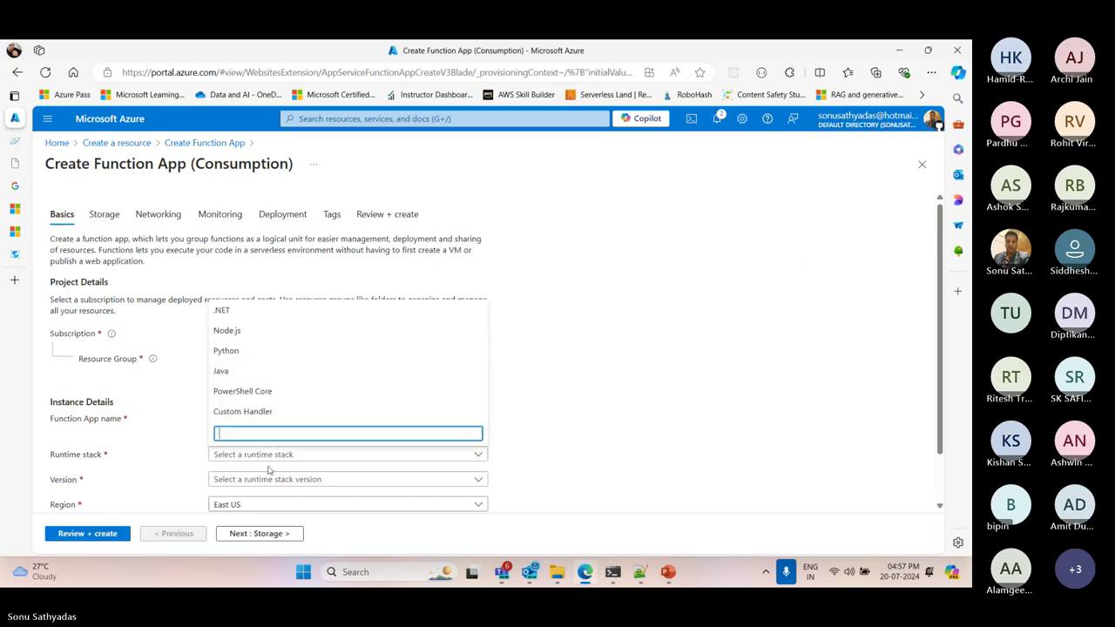
{"action": "left_click", "coordinate": [238, 312]}
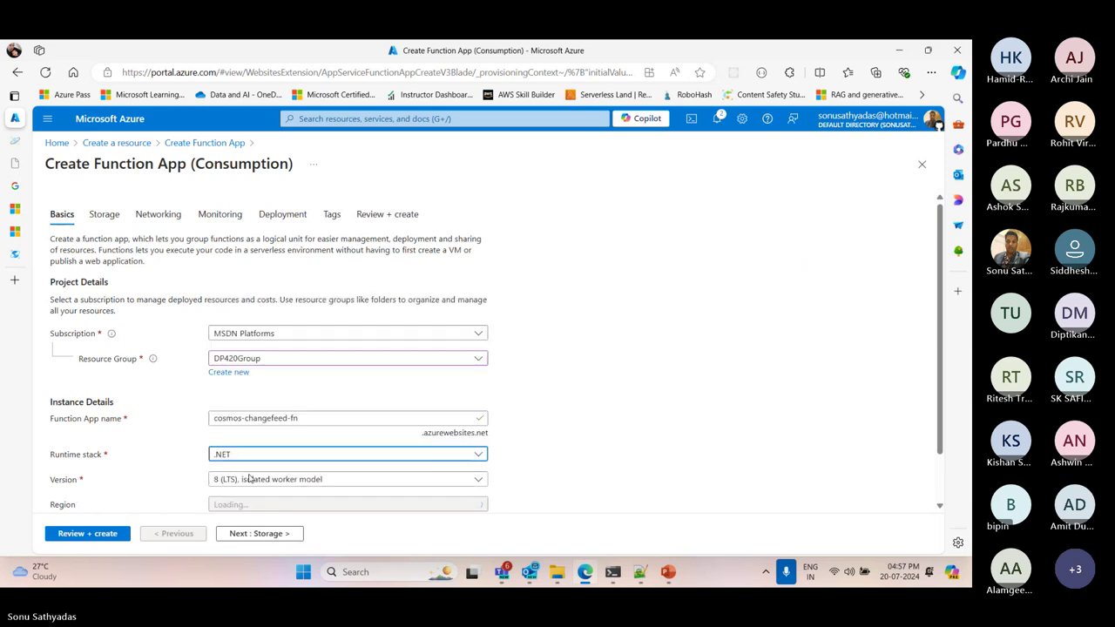
{"action": "scroll", "coordinate": [649, 405], "scroll_direction": "down", "scroll_amount": 1}
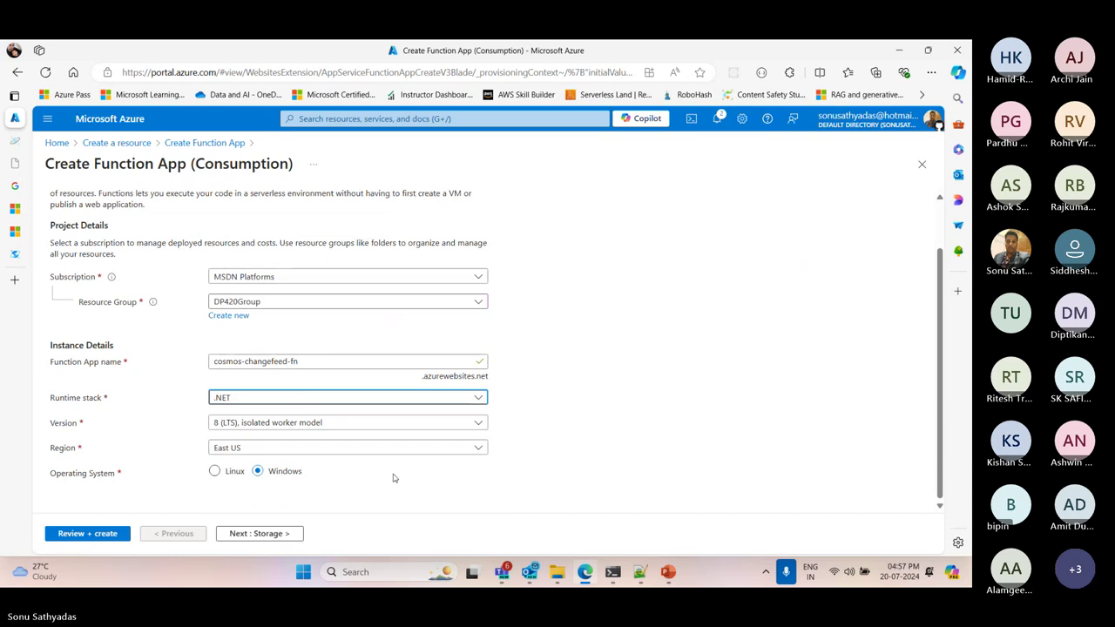
{"action": "left_click", "coordinate": [245, 452]}
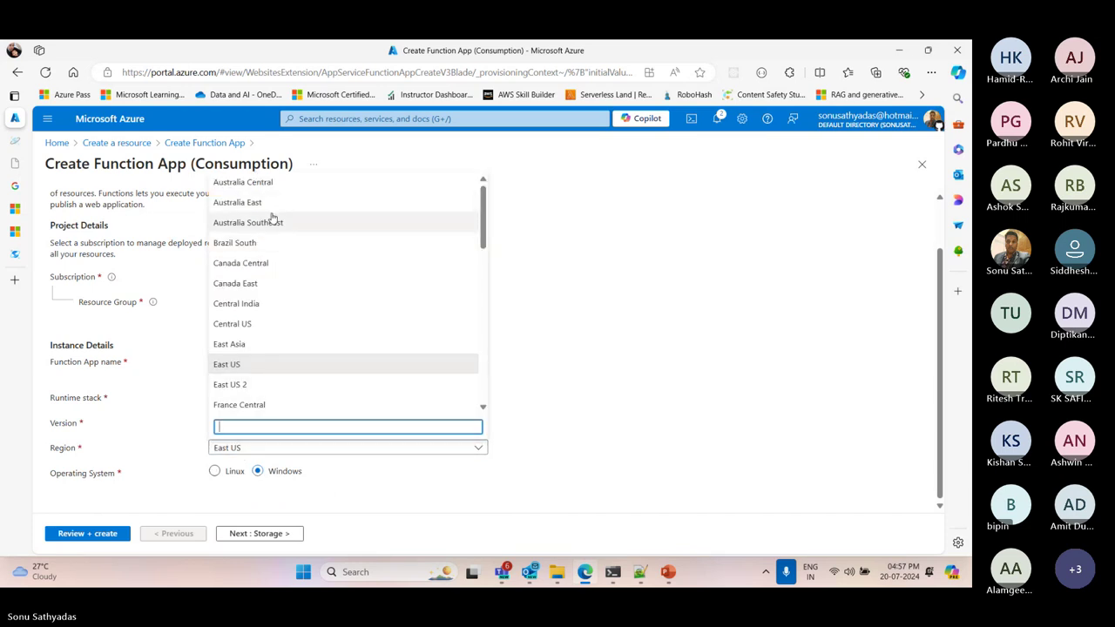
{"action": "scroll", "coordinate": [269, 271], "scroll_direction": "down", "scroll_amount": 2}
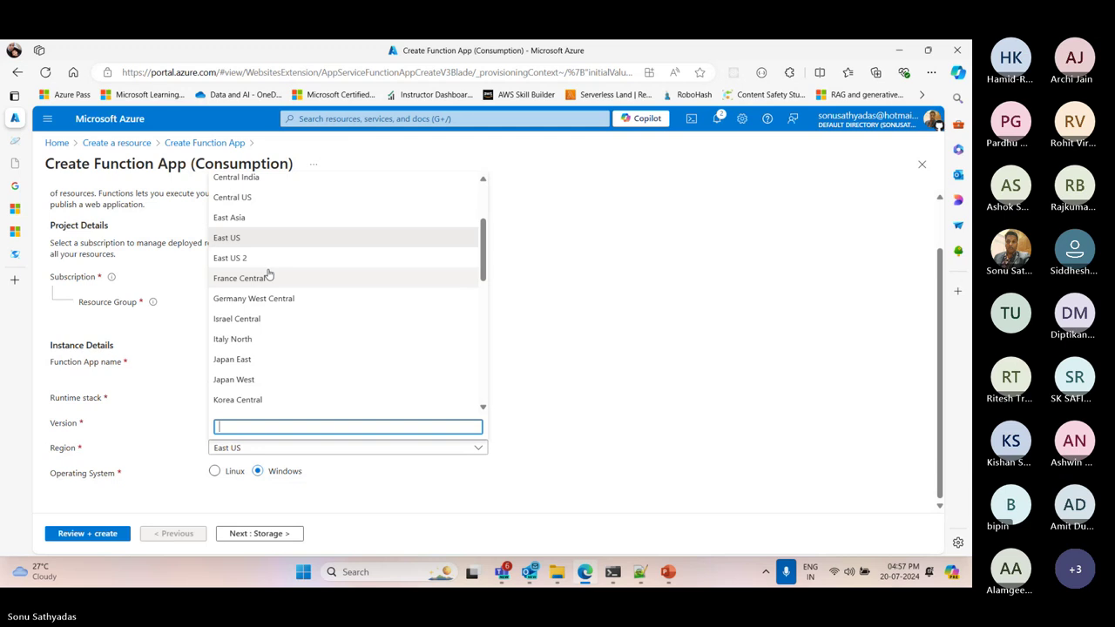
{"action": "scroll", "coordinate": [269, 276], "scroll_direction": "down", "scroll_amount": 3}
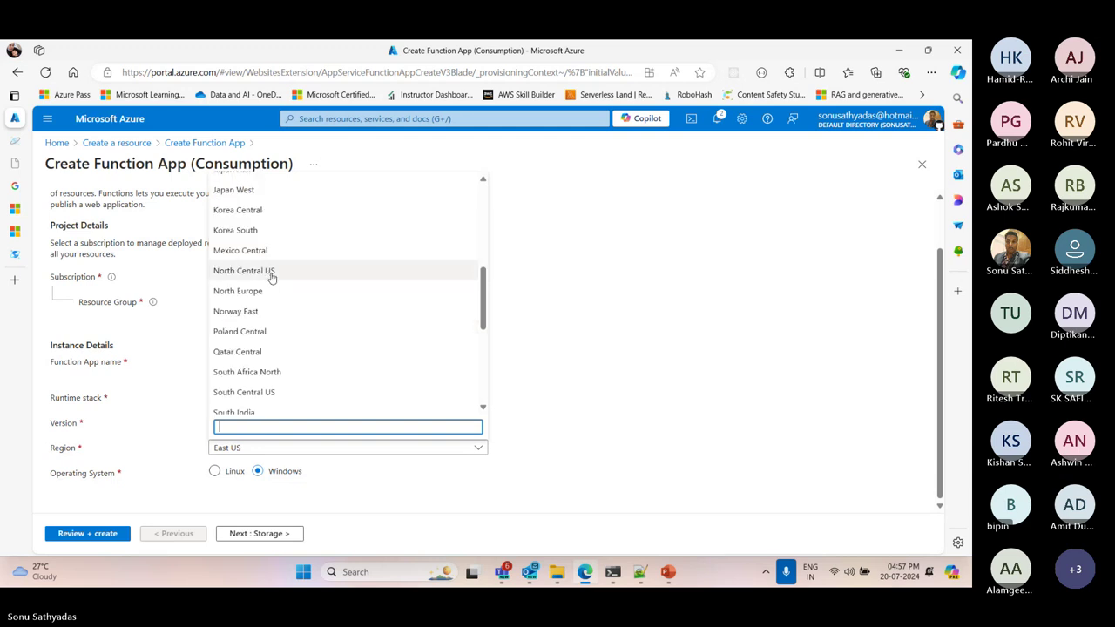
{"action": "scroll", "coordinate": [268, 364], "scroll_direction": "down", "scroll_amount": 1}
{"action": "left_click", "coordinate": [268, 368]}
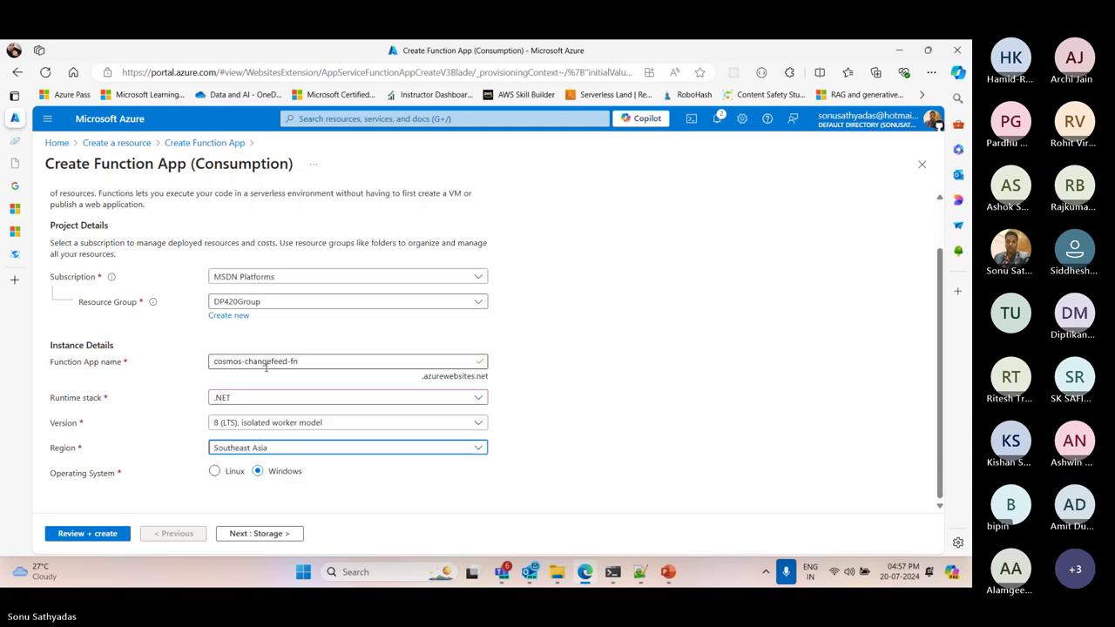
Step: Keep the default storage and diagnostic settings, review the configuration and create the function app
{"action": "left_click", "coordinate": [261, 535]}
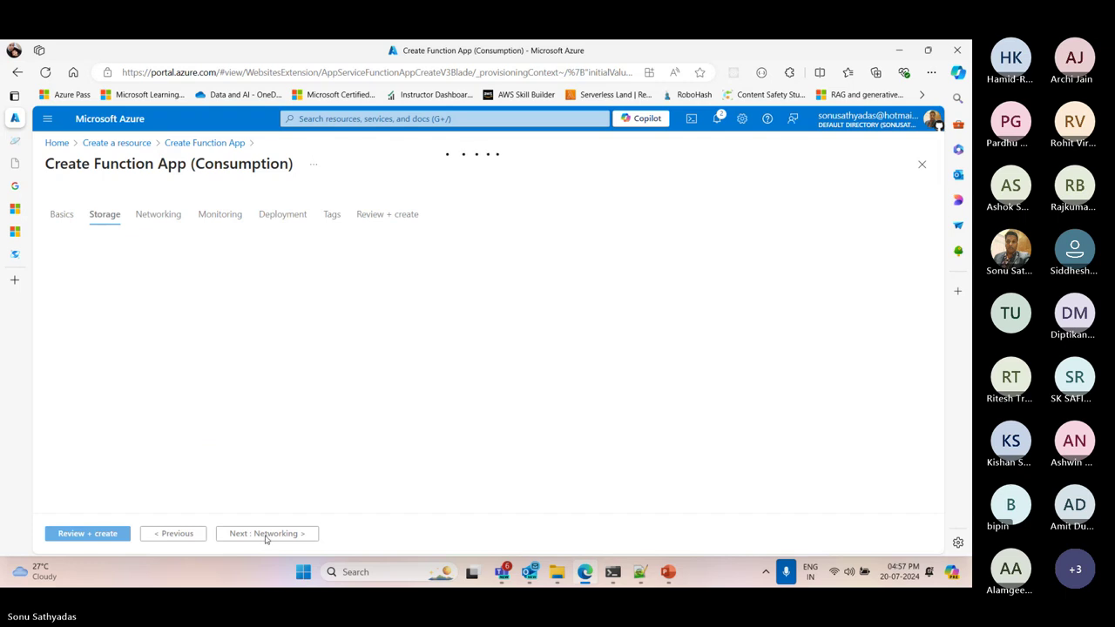
{"action": "scroll", "coordinate": [355, 308], "scroll_direction": "down", "scroll_amount": 3}
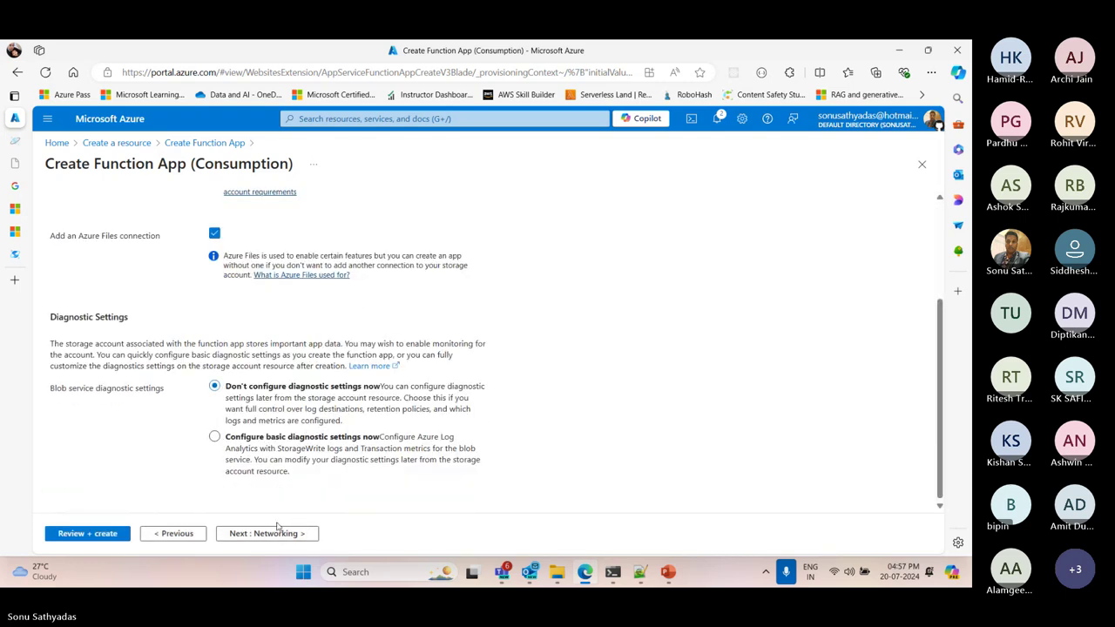
{"action": "left_click", "coordinate": [114, 534]}
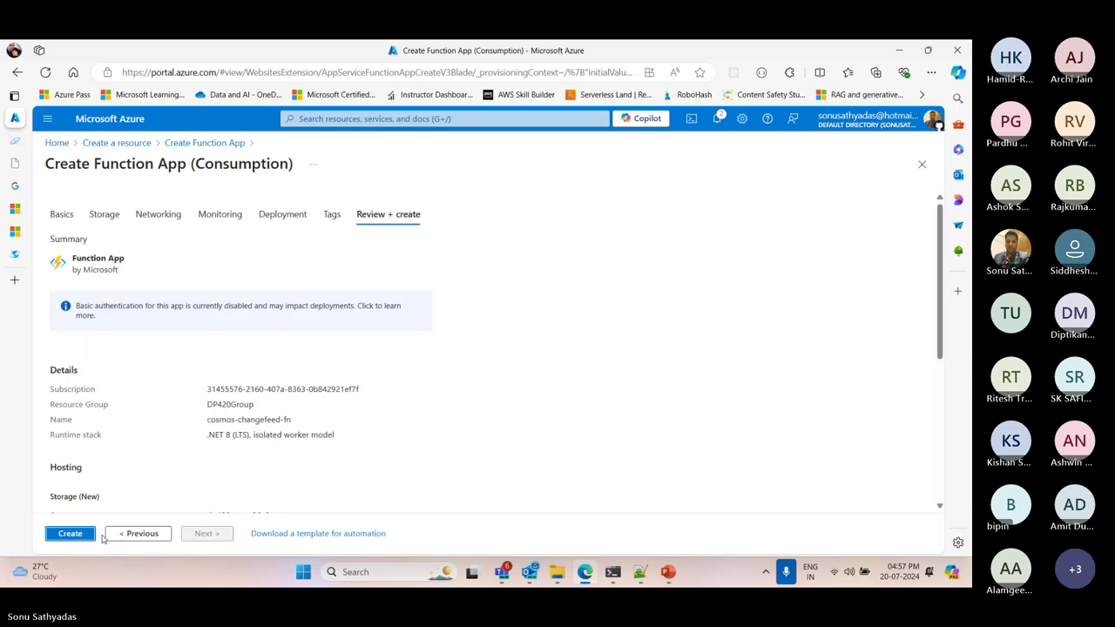
{"action": "left_click", "coordinate": [71, 533]}
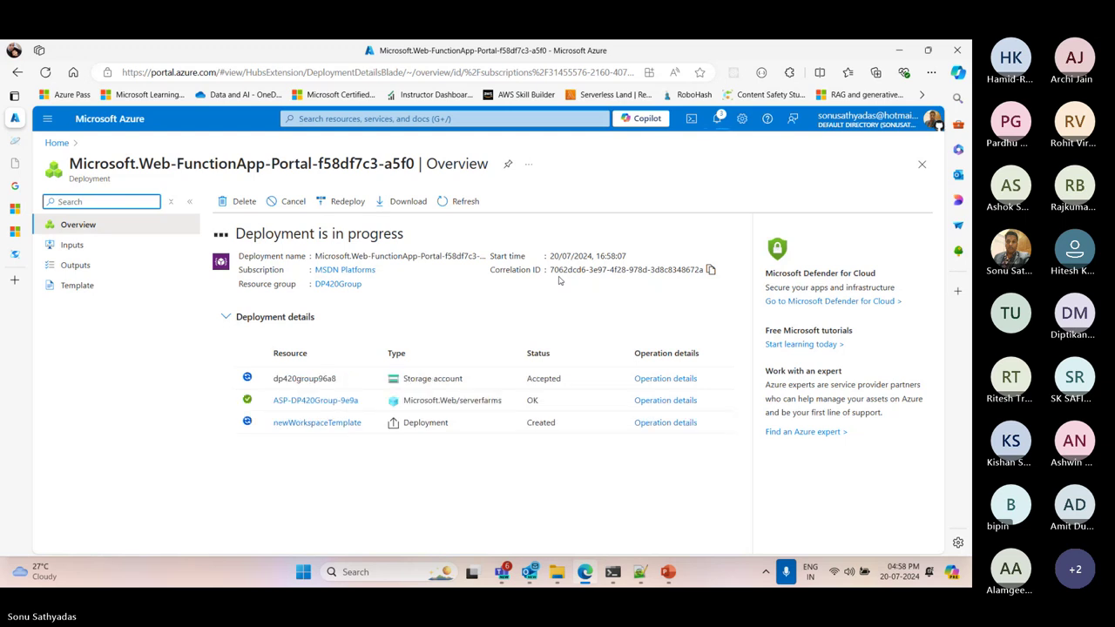
Step: Switch to the PowerPoint presentation showing the slide on managing referential integrity by using change feed
{"action": "left_click", "coordinate": [668, 573]}
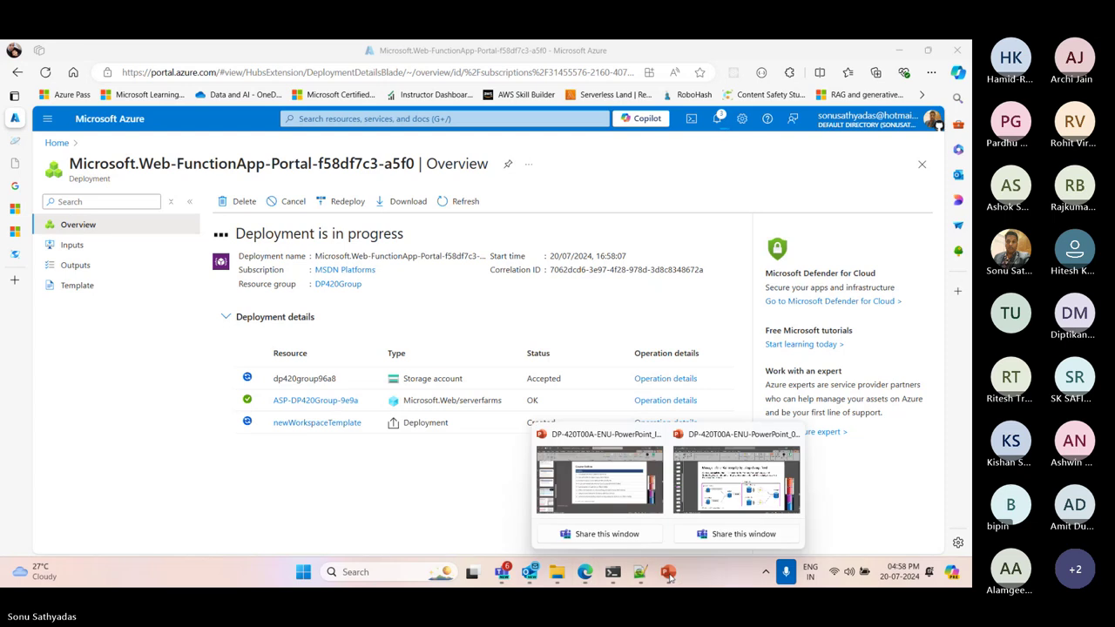
{"action": "left_click", "coordinate": [771, 494]}
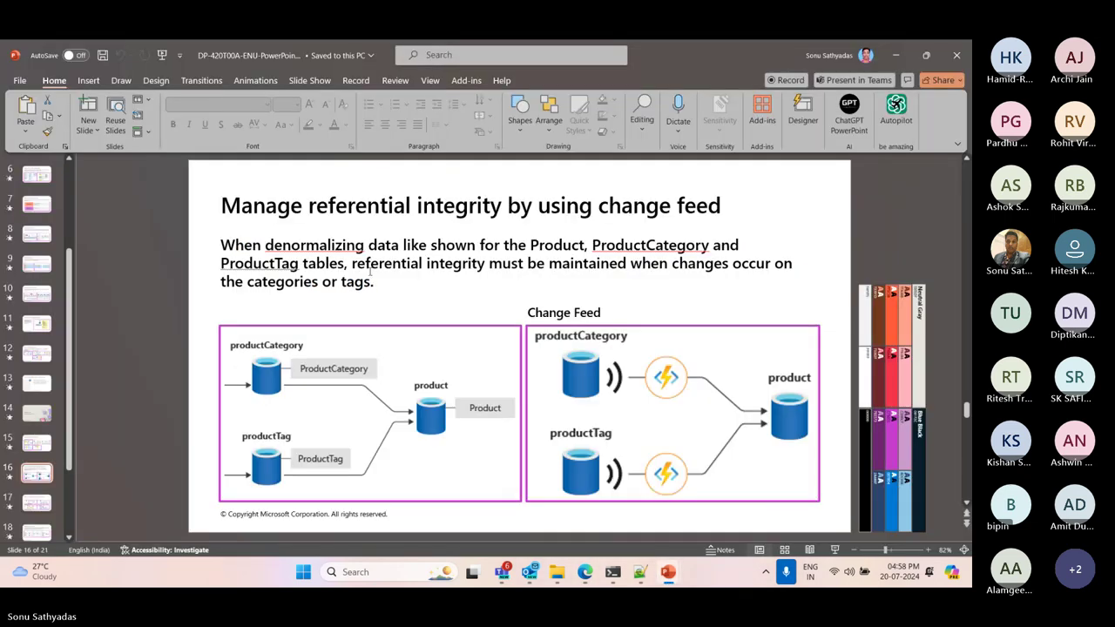